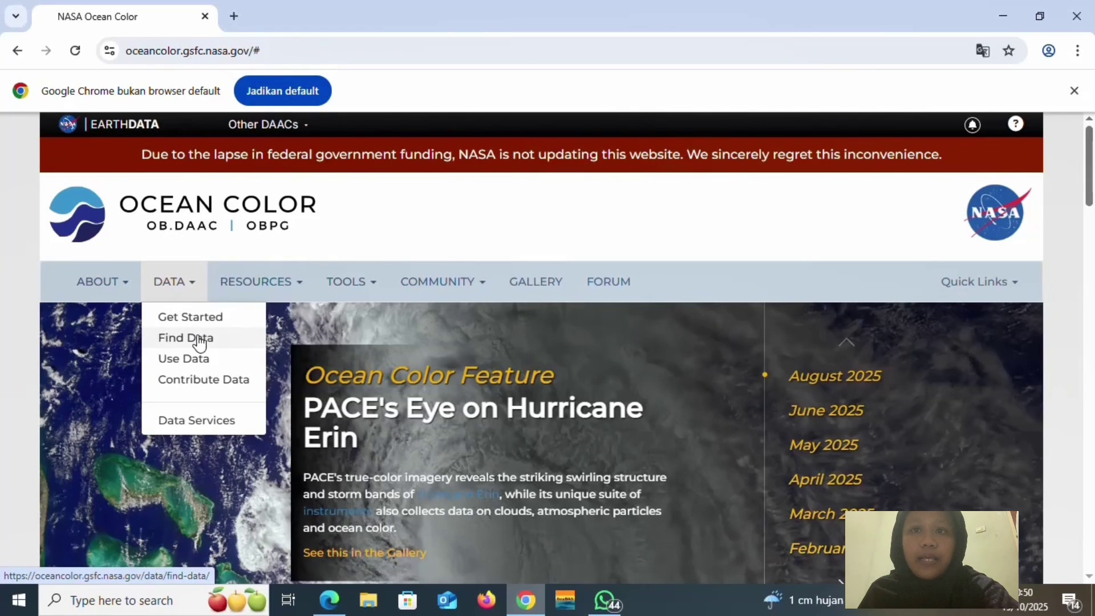
left_click(199, 342)
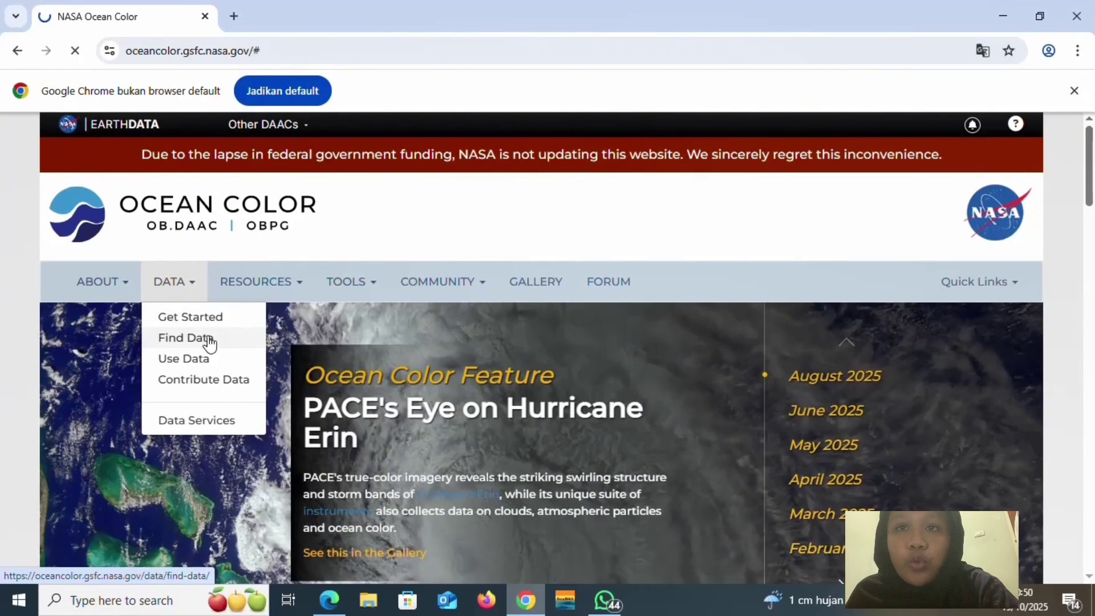
scroll(227, 343, "down", 1)
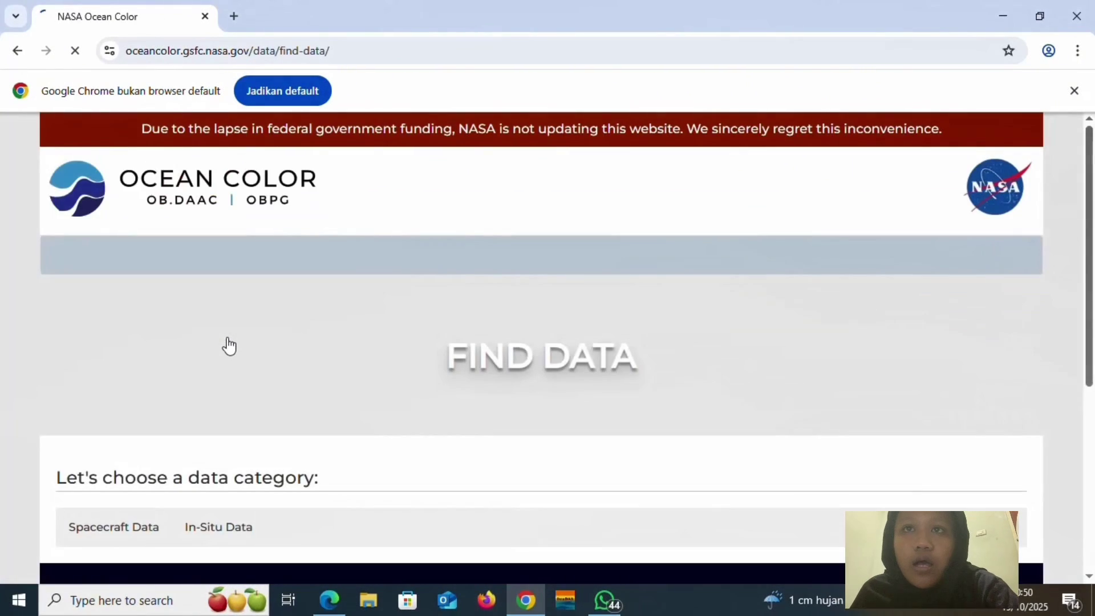
scroll(228, 345, "down", 5)
scroll(228, 344, "down", 2)
scroll(228, 339, "down", 1)
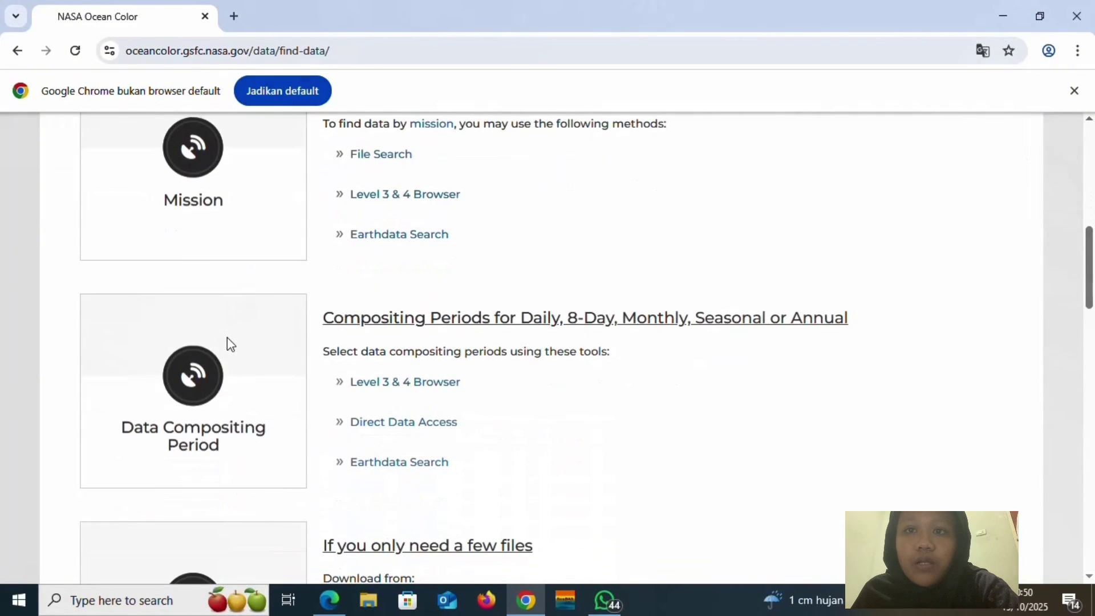
scroll(228, 339, "up", 3)
left_click(11, 54)
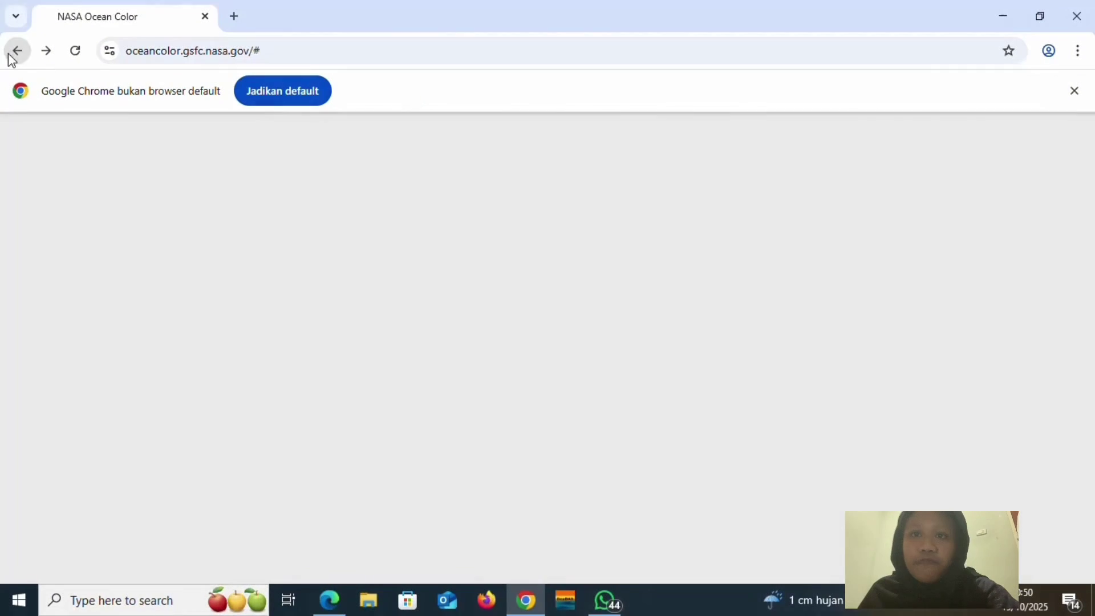
left_click(165, 123)
scroll(165, 134, "up", 3)
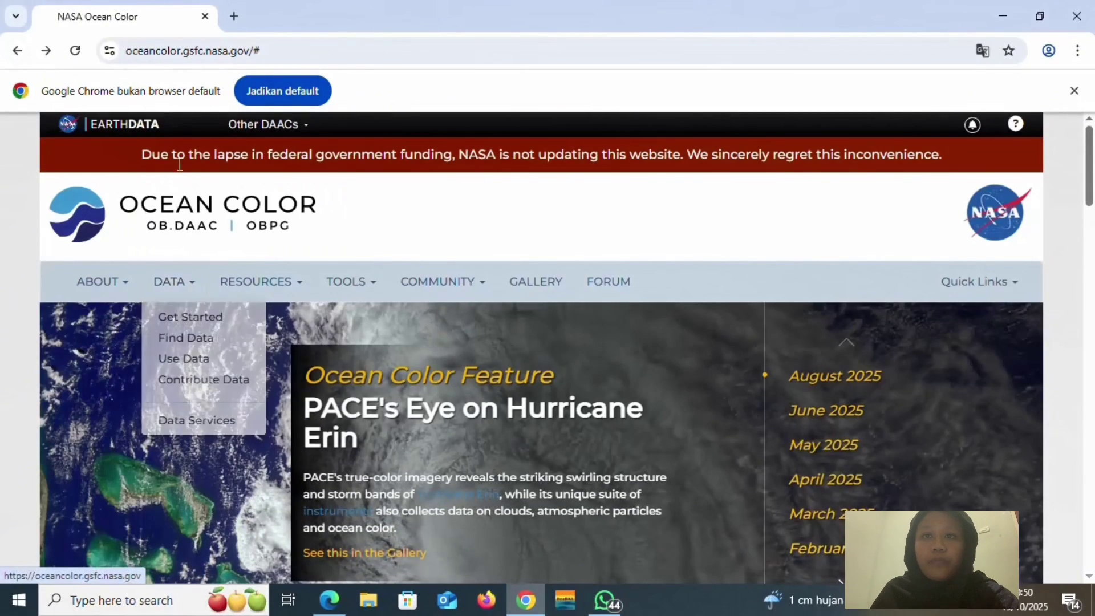
- Open the Level 3 & 4 Browser through the Ocean Color site's Data Services page
mouse_move(175, 291)
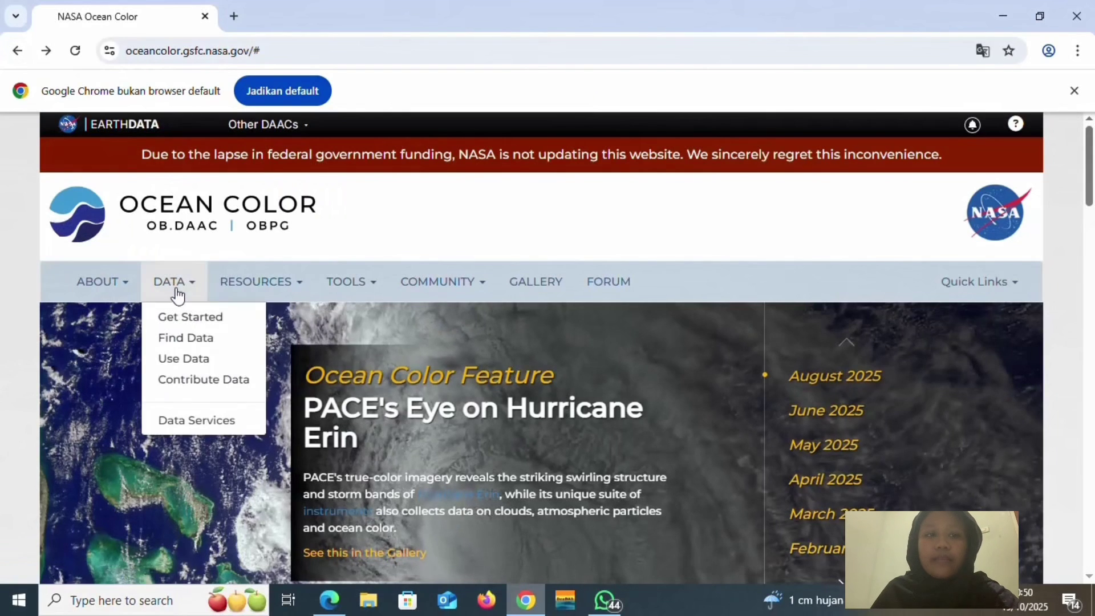
left_click(192, 429)
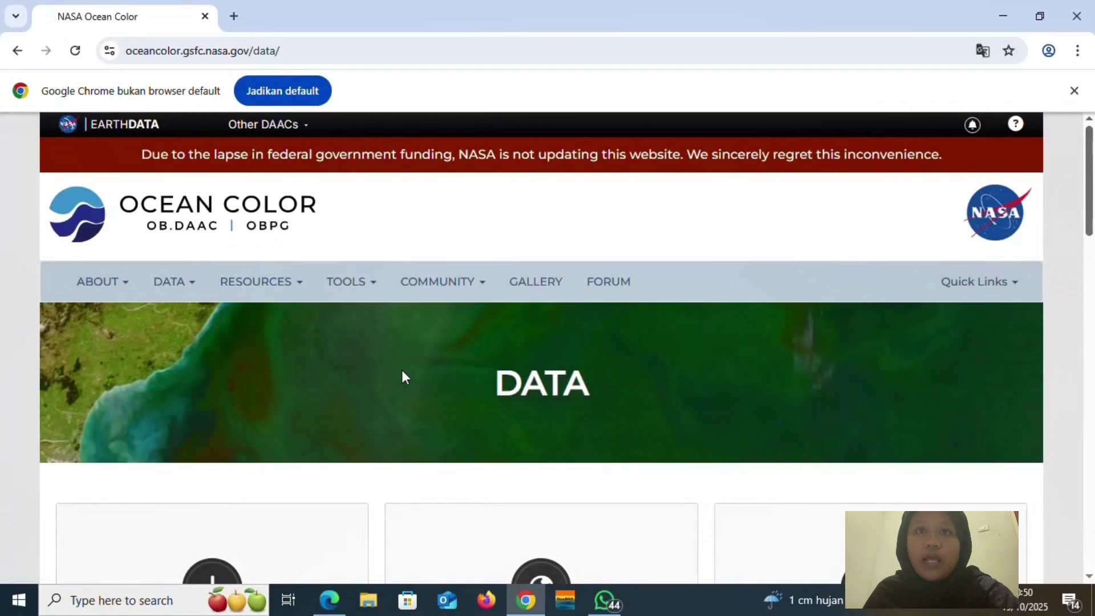
scroll(403, 374, "down", 3)
left_click(451, 481)
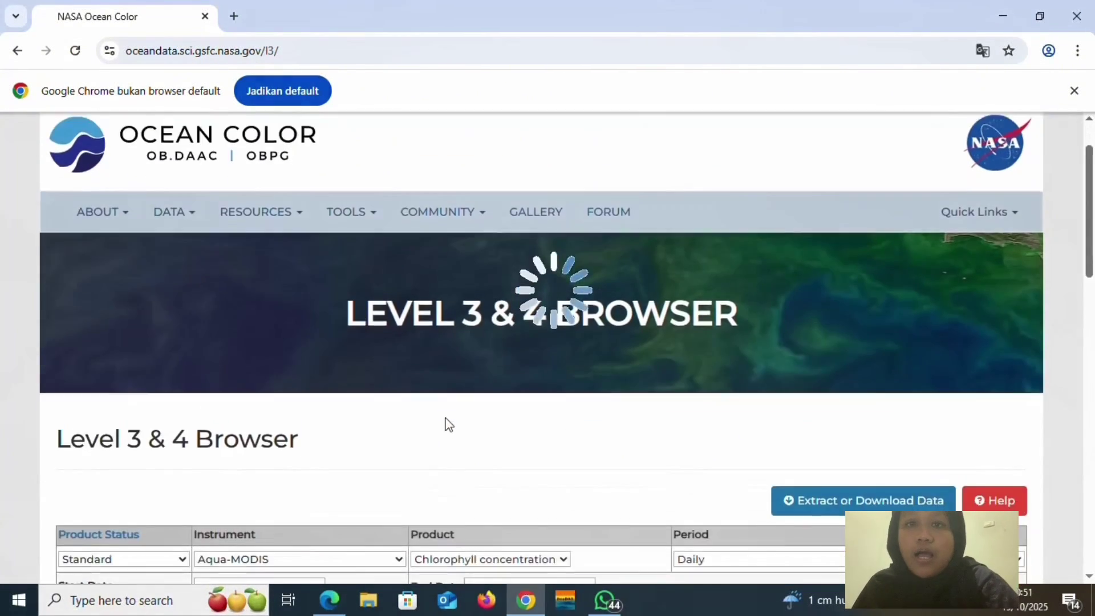
- Set the period to Monthly and the product to Sea Surface Temperature (11 µ daytime), and open the June 2025 map
scroll(449, 425, "down", 4)
scroll(447, 421, "down", 3)
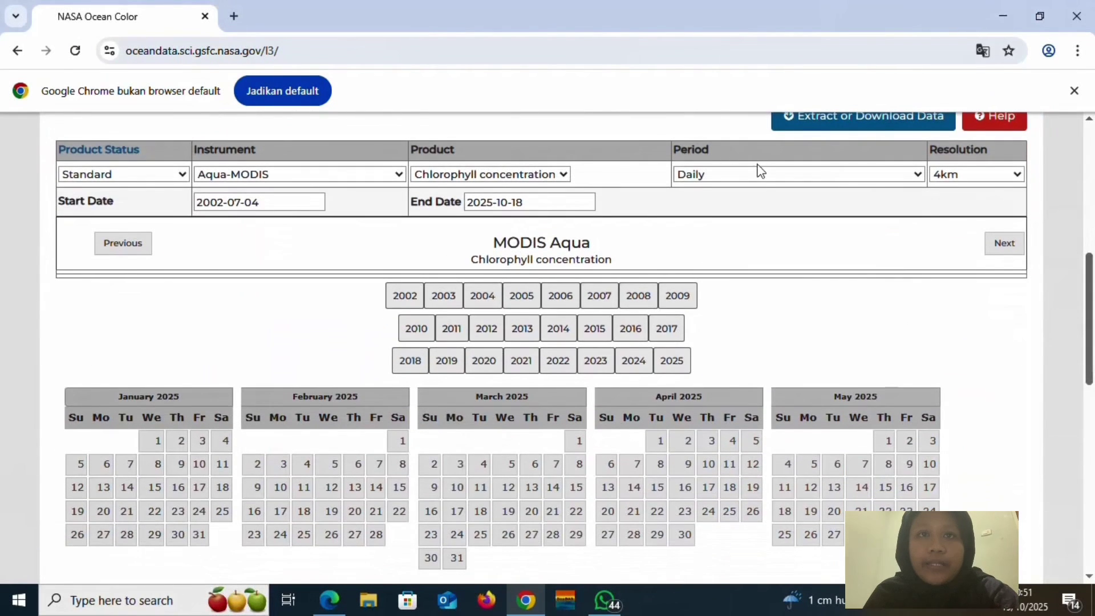
left_click(761, 175)
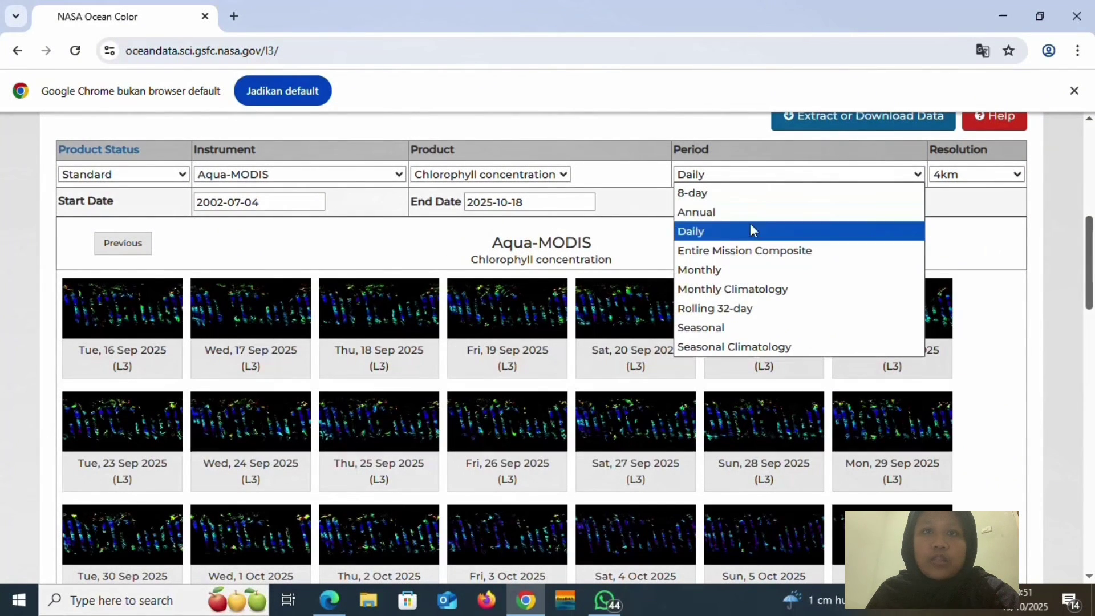
left_click(738, 268)
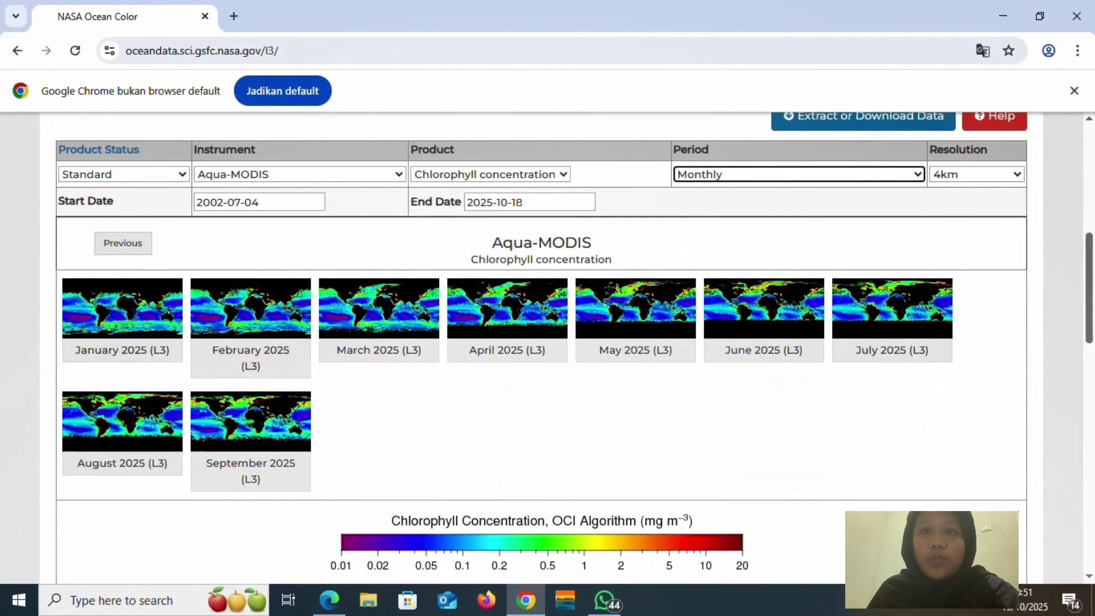
left_click(561, 176)
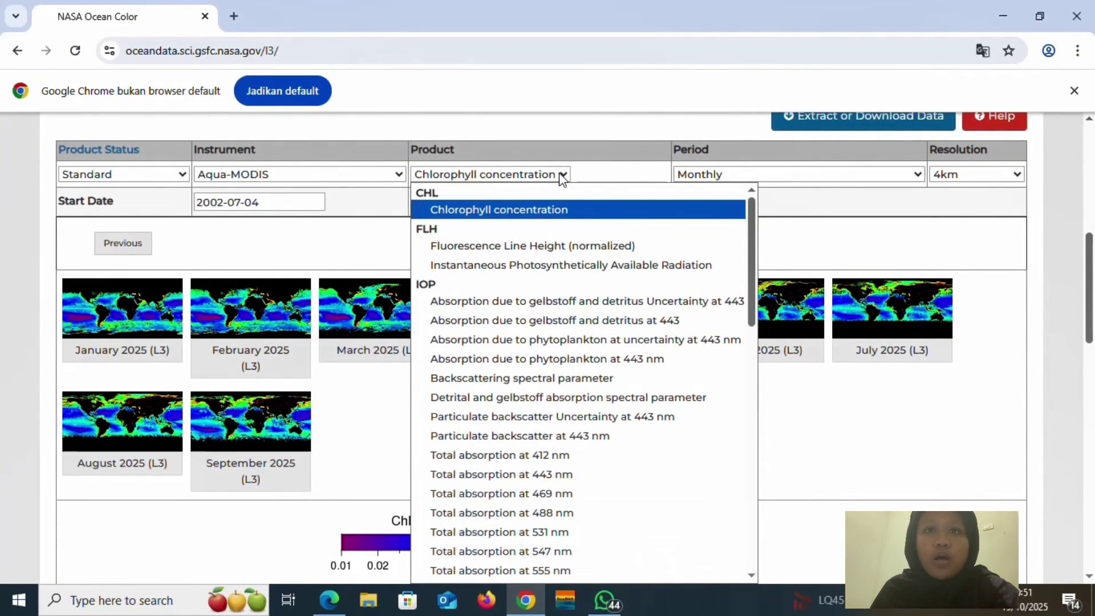
scroll(502, 349, "down", 15)
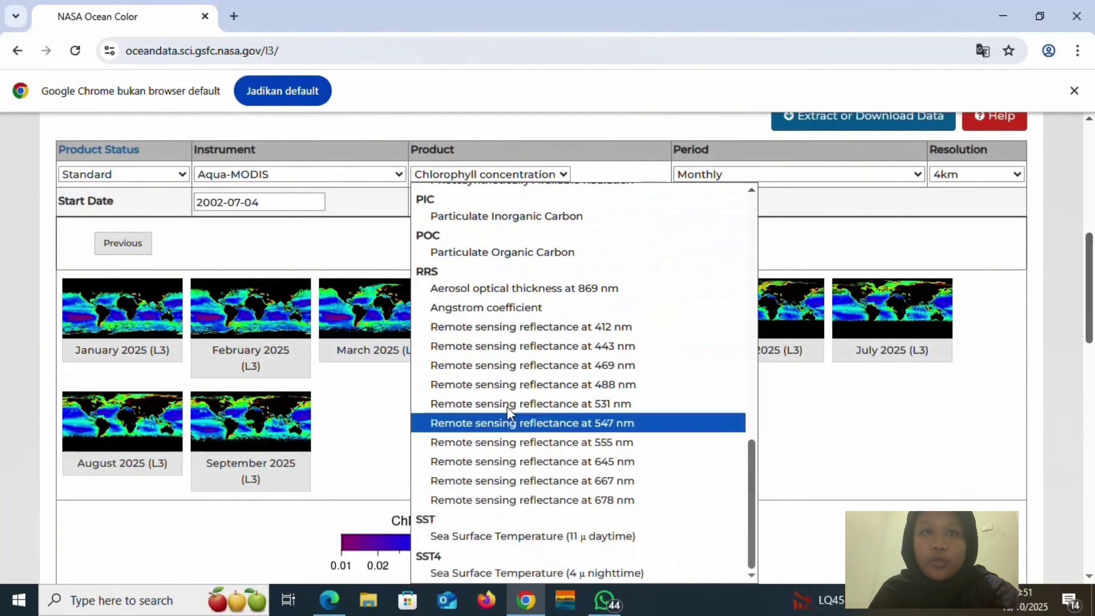
left_click(520, 543)
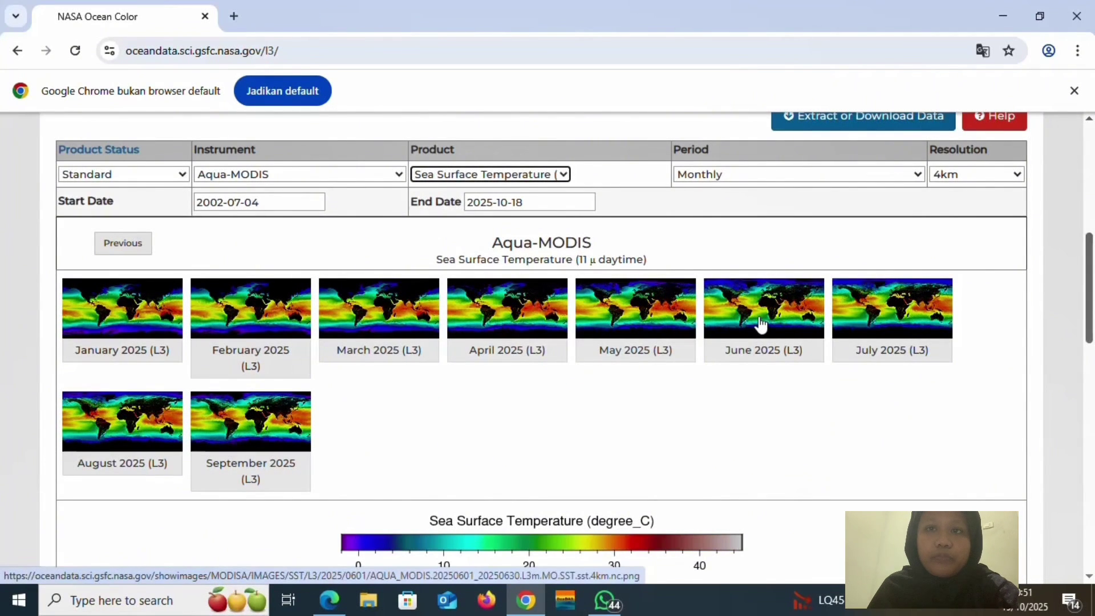
left_click(760, 324)
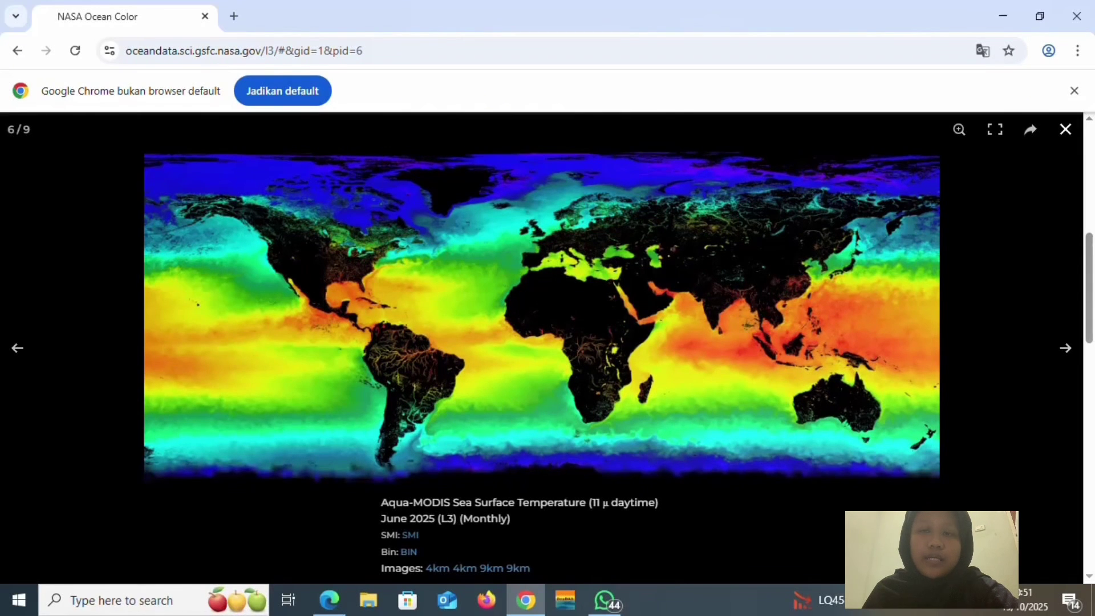
left_click(911, 611)
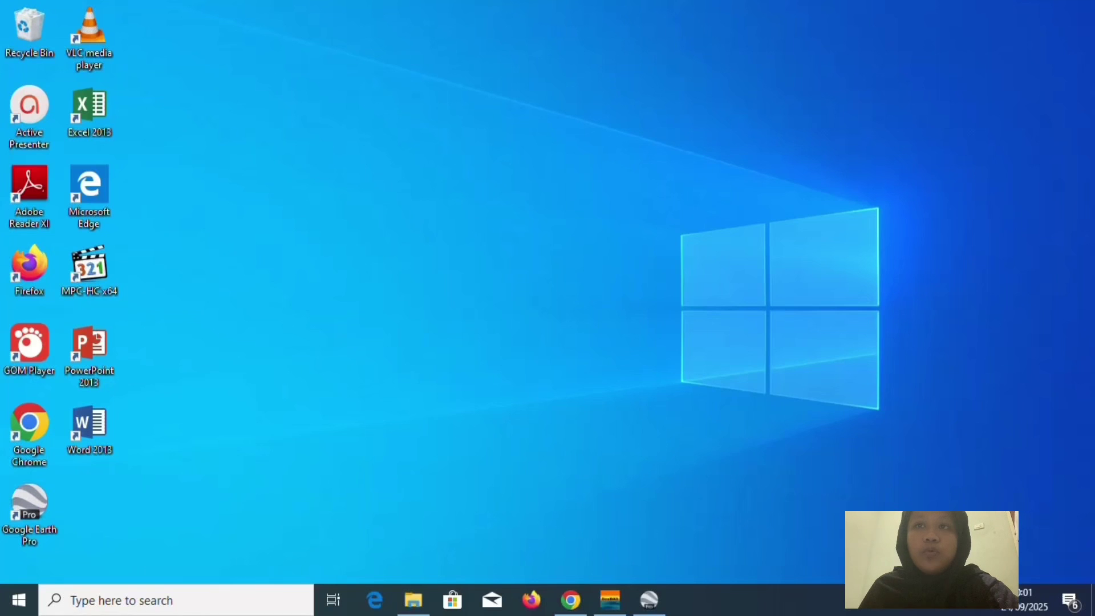
- Switch to Google Earth Pro
left_click(639, 606)
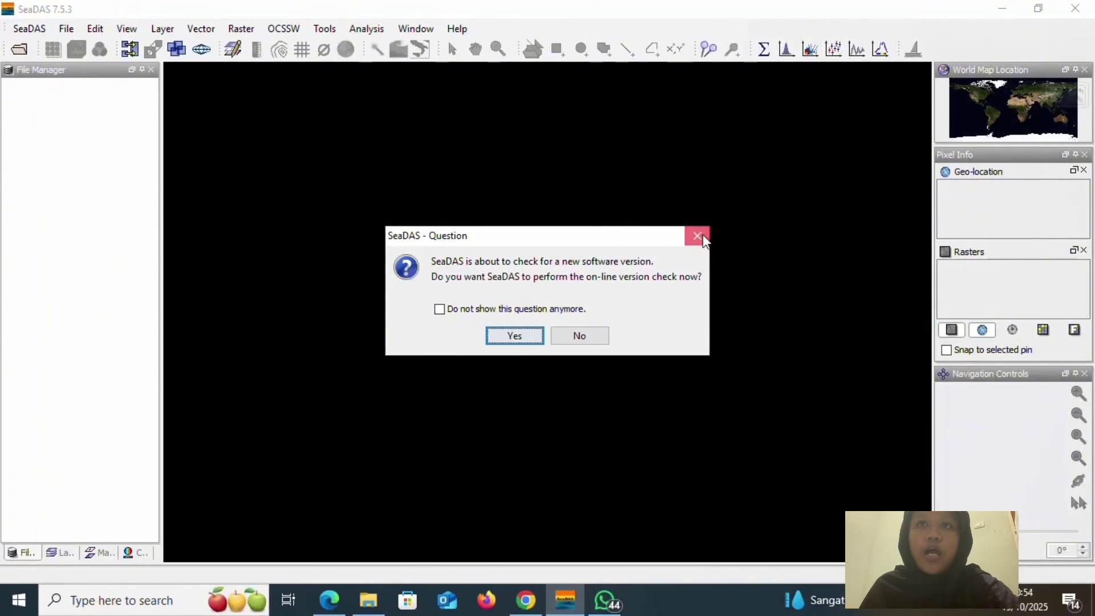
- In SeaDAS, dismiss the version check, open AQUA_MODIS.20250601_20250630.L3m.MO.SST.sst.4km.nc from Downloads, and display its sst raster
left_click(702, 236)
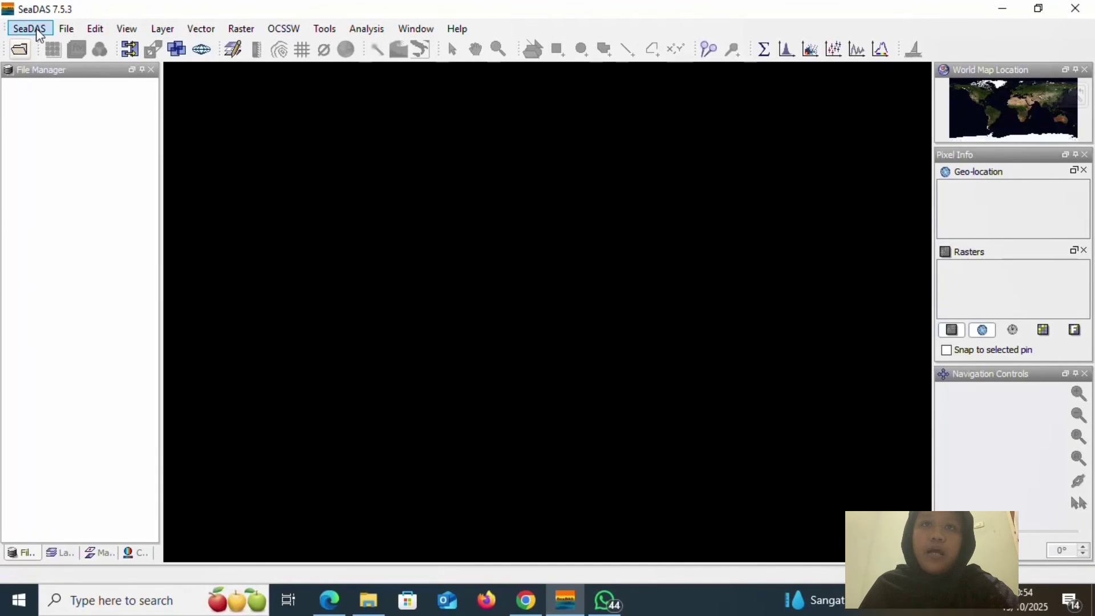
left_click(21, 52)
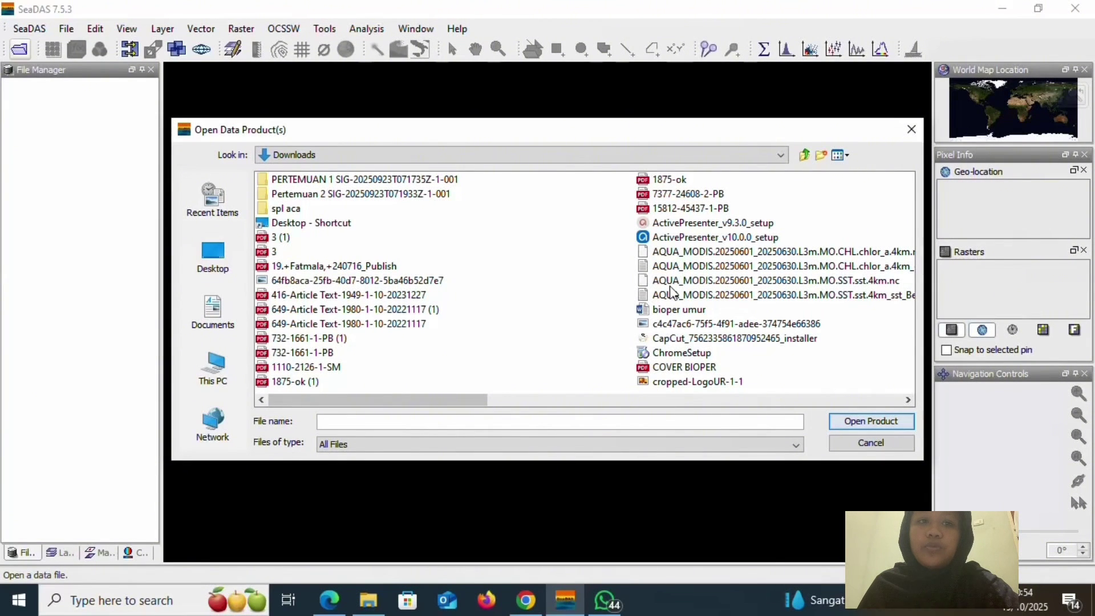
left_click(725, 280)
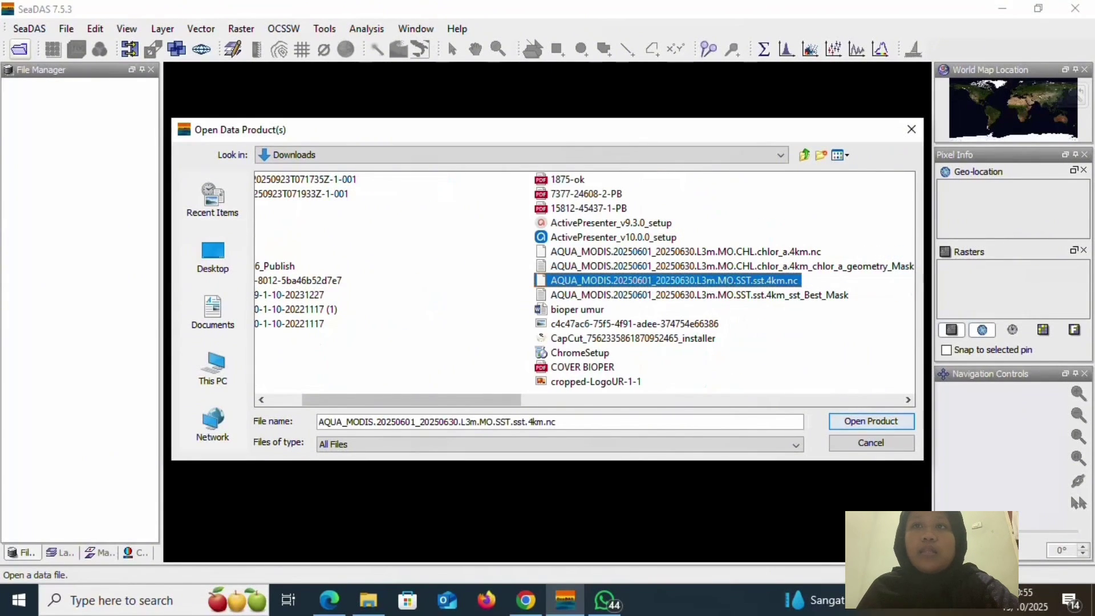
left_click(849, 425)
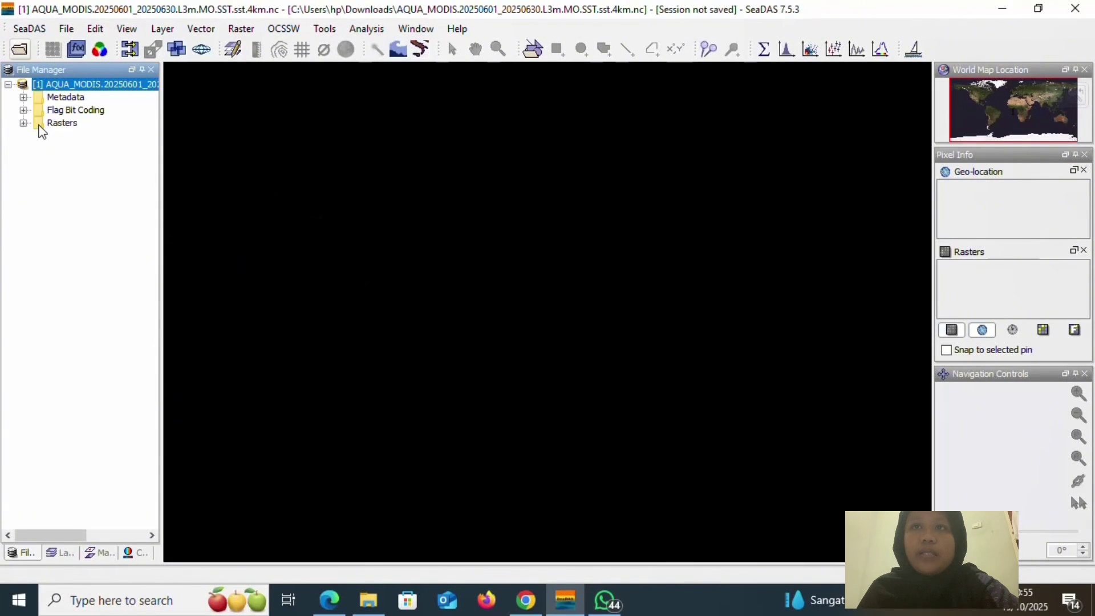
double_click(40, 126)
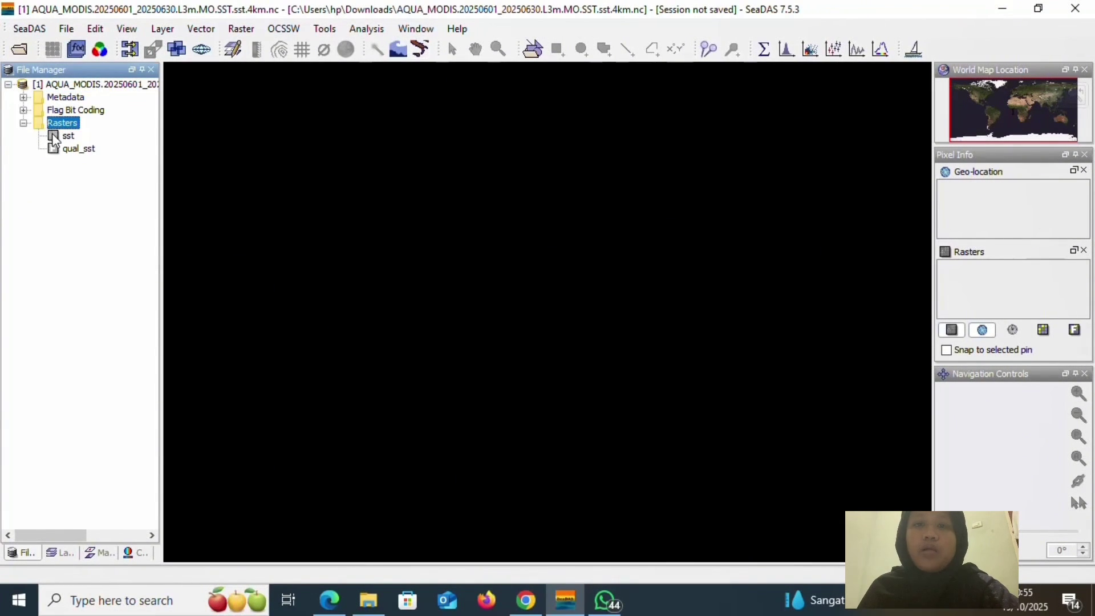
double_click(54, 137)
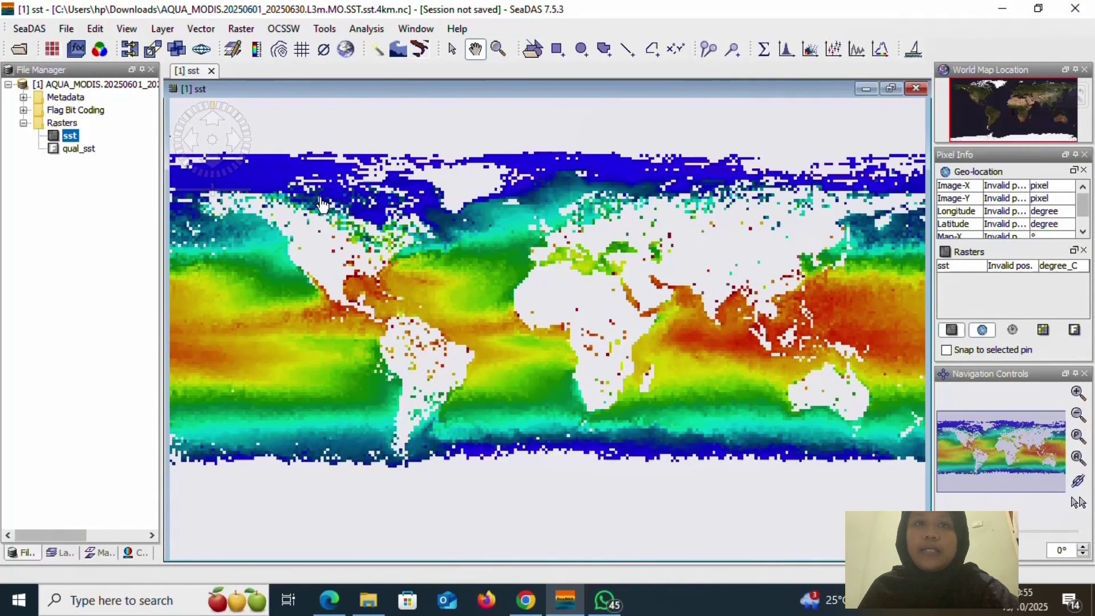
- Start cropping the global sst image in SeaDAS and show the crop bounds as geo coordinates
right_click(505, 216)
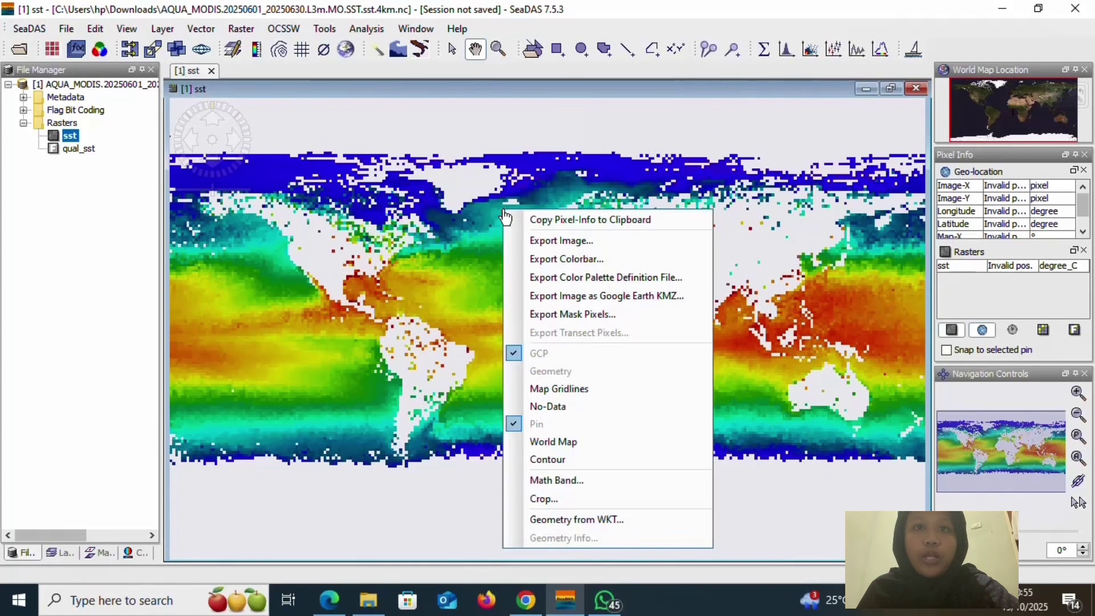
left_click(559, 499)
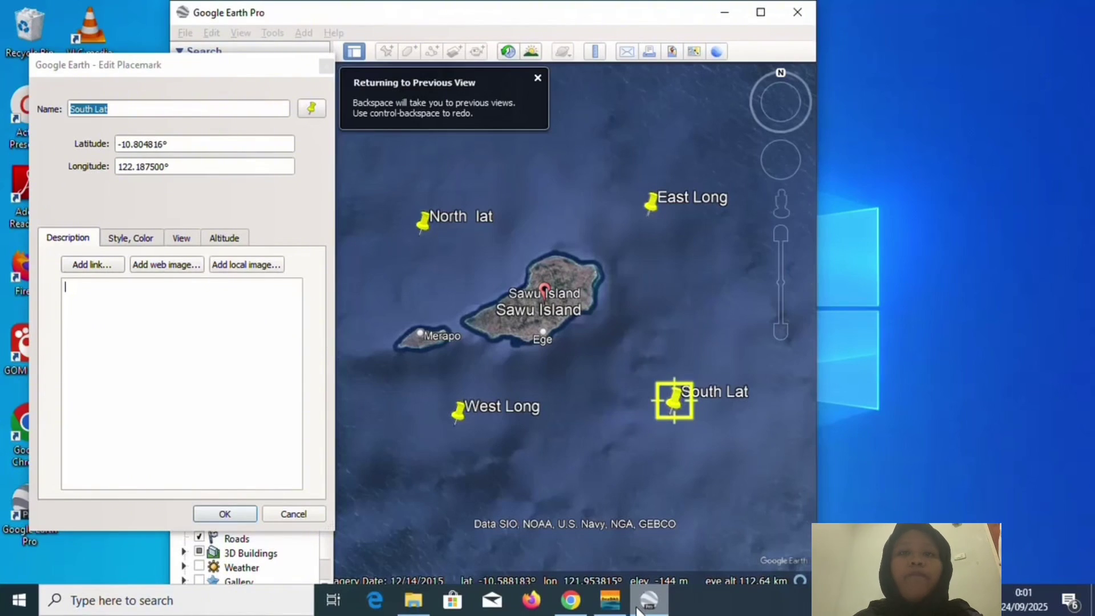
left_click(607, 600)
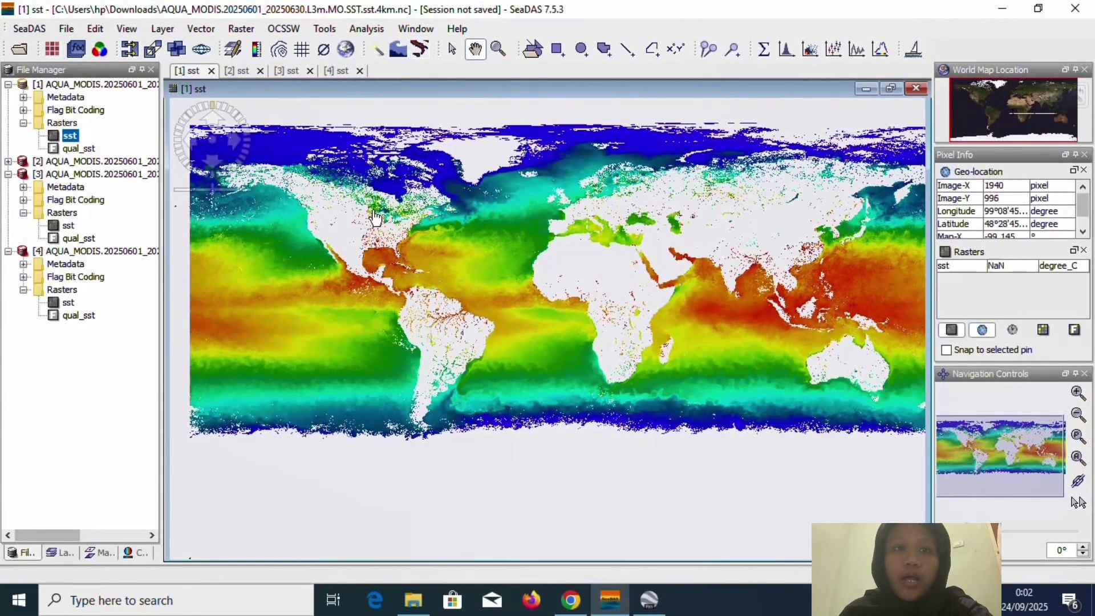
right_click(450, 234)
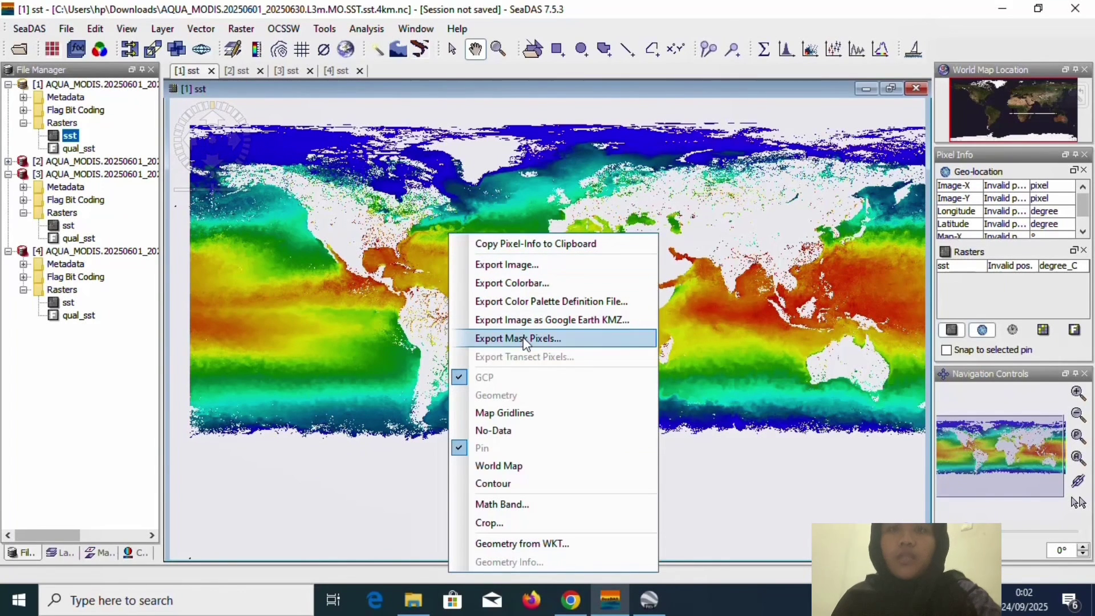
left_click(532, 522)
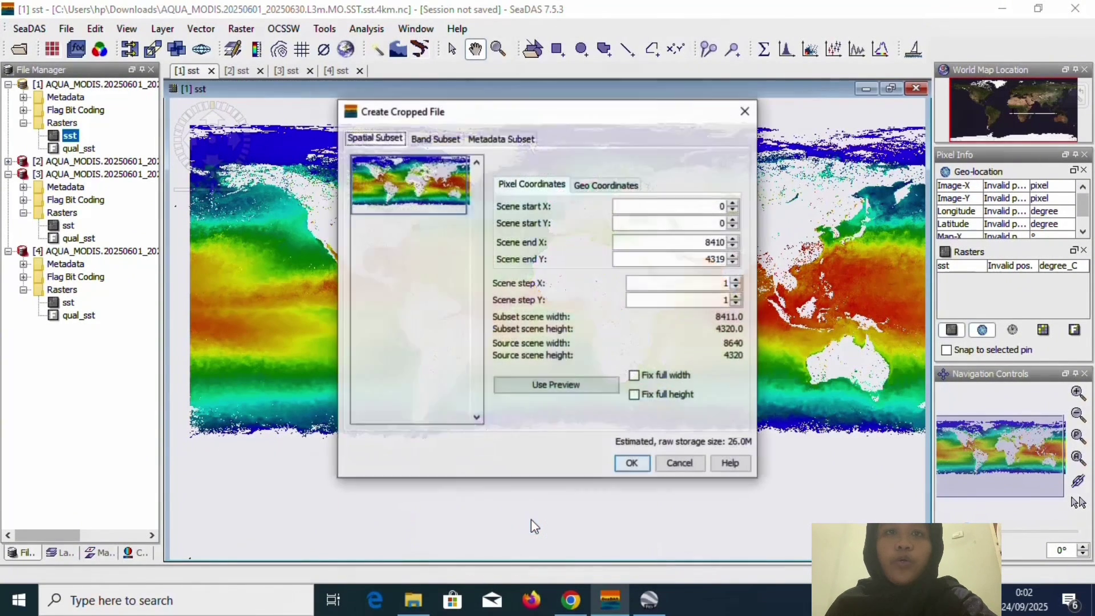
left_click(607, 184)
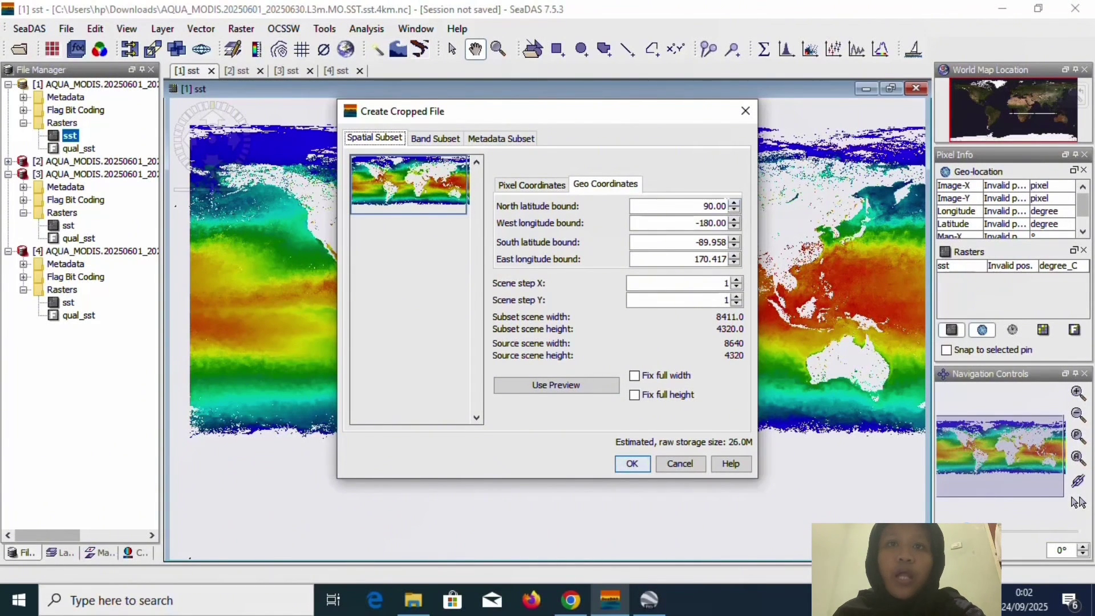
- In Google Earth Pro, close the South Lat placemark's properties and open those of the North lat placemark near Sawu Island
left_click(649, 600)
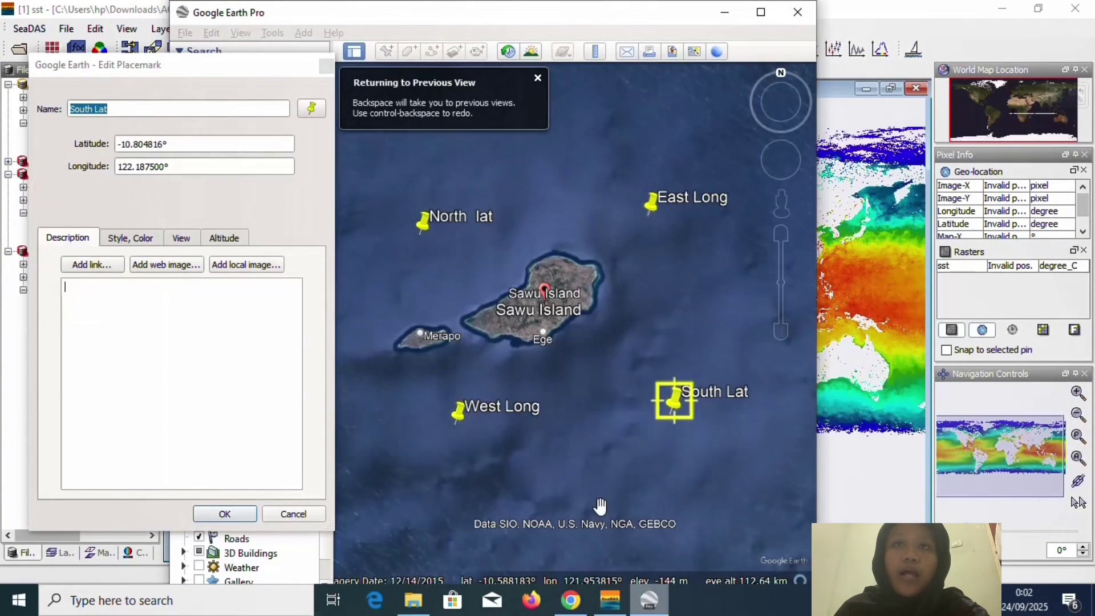
left_click(249, 515)
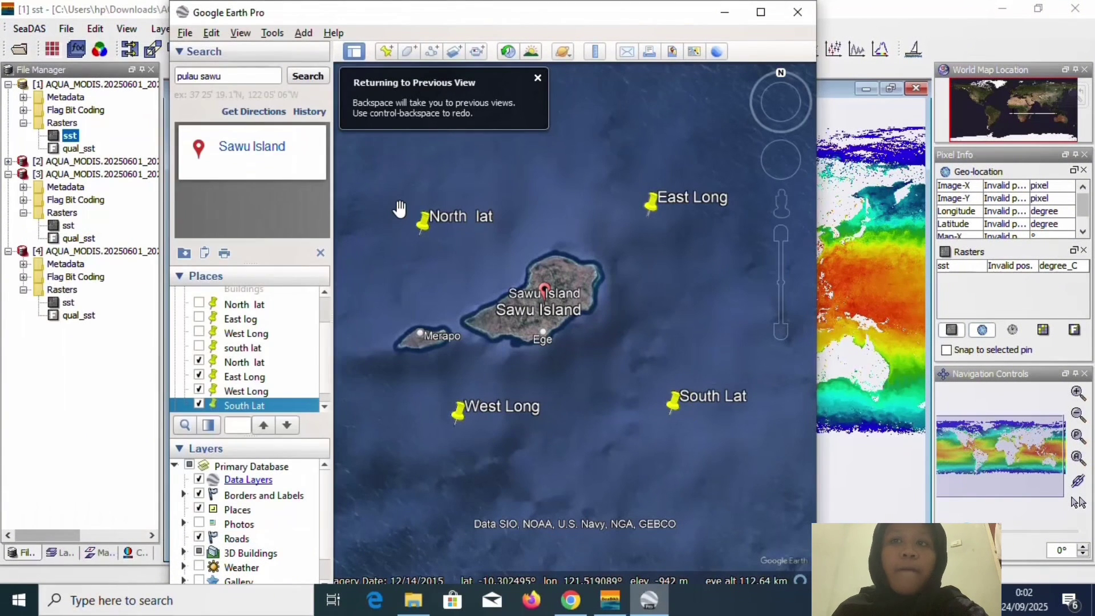
right_click(421, 220)
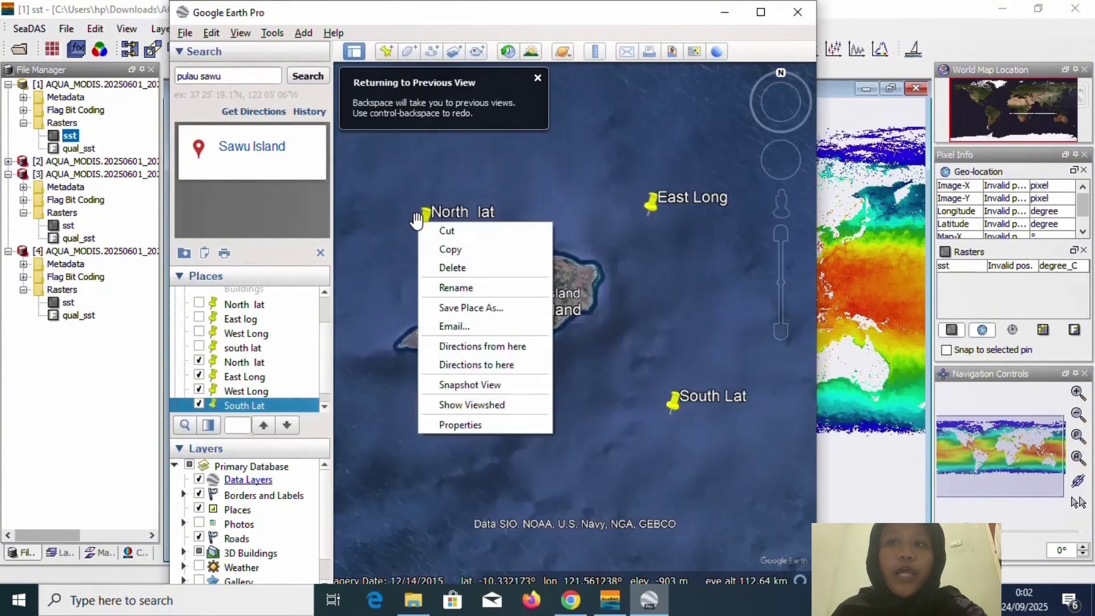
left_click(468, 425)
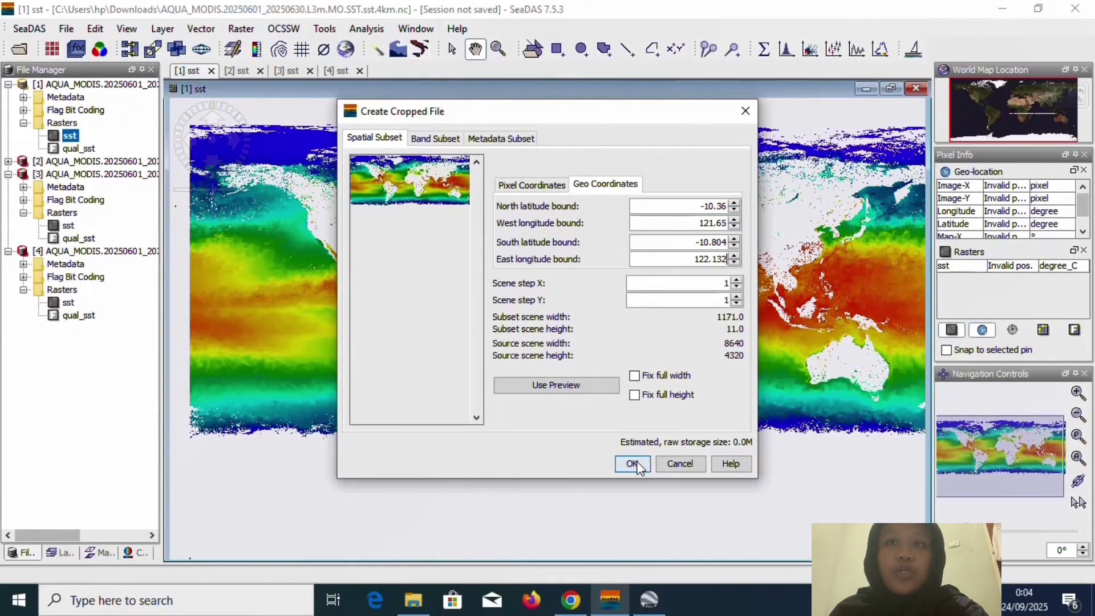
- Crop the SeaDAS image to north -10.36, west 121.65, south -10.804 and east 122.132, and display the subset's sst raster
left_click(630, 459)
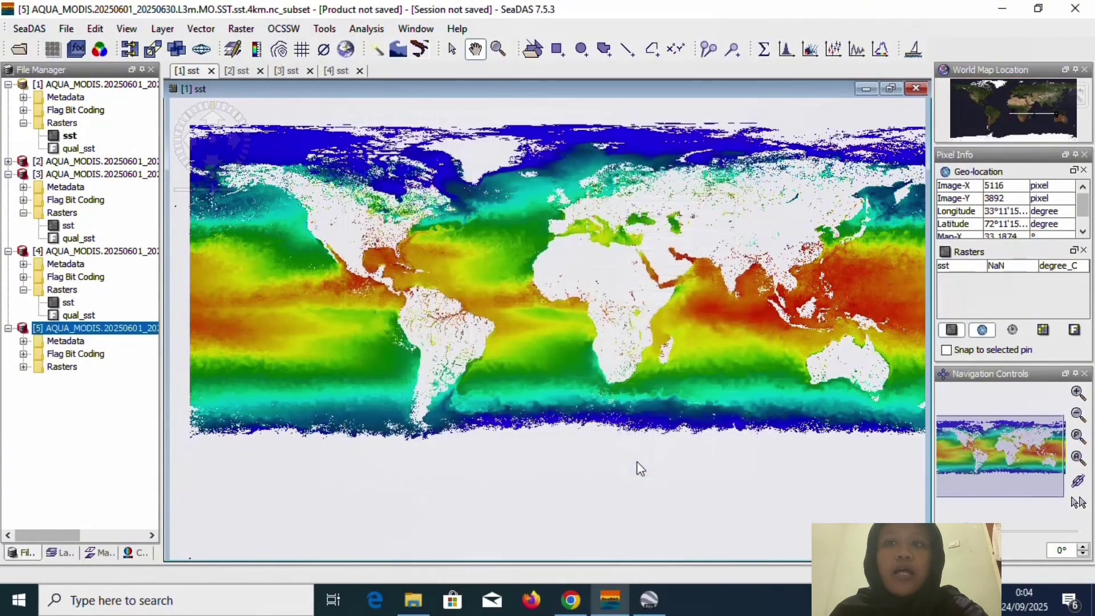
double_click(61, 367)
double_click(67, 380)
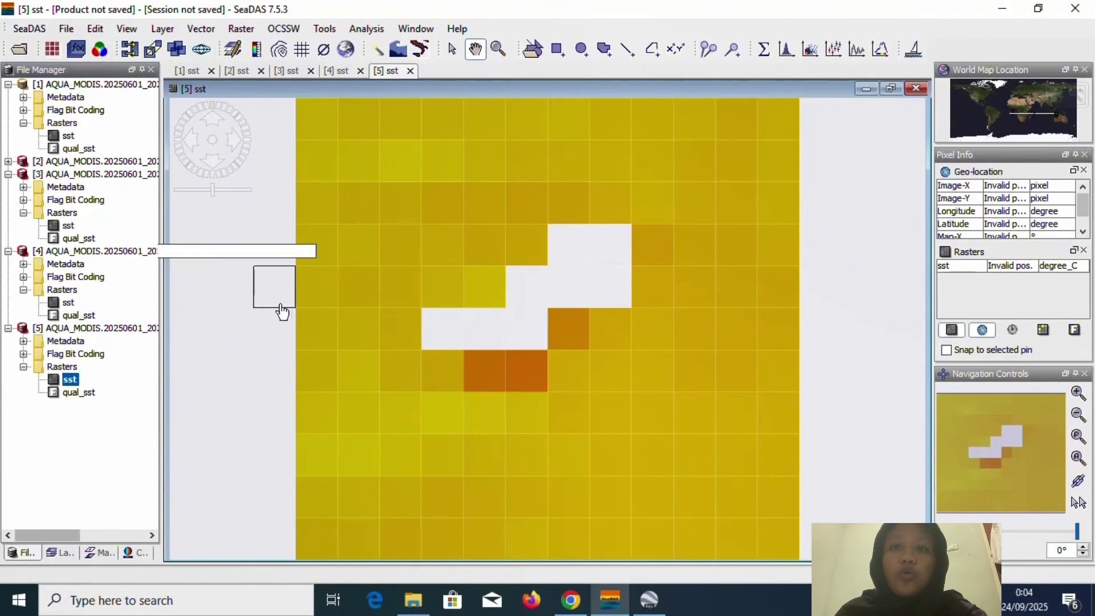
- Export the cropped sst raster's Best mask pixels, without the optional header, tie-points or wavelengths, to a Best_Mask.txt file in Downloads
right_click(551, 278)
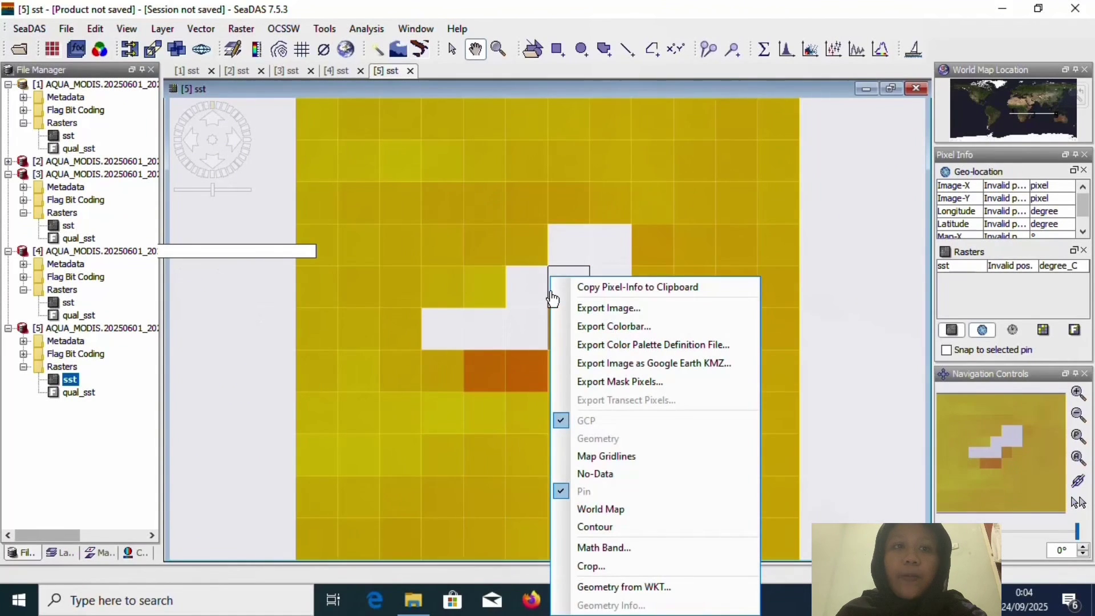
left_click(607, 378)
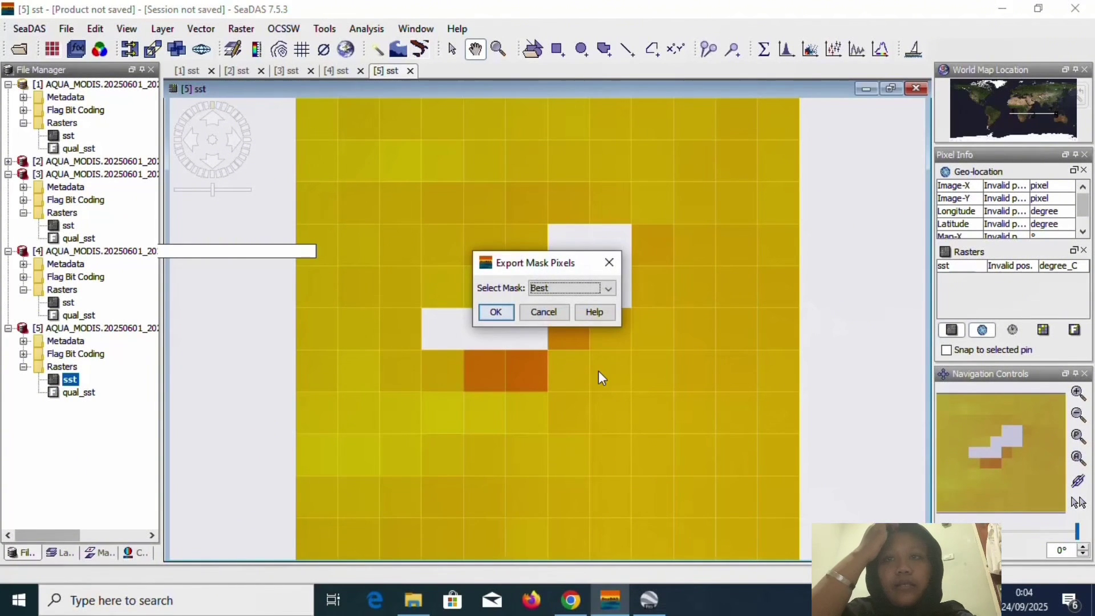
left_click(511, 313)
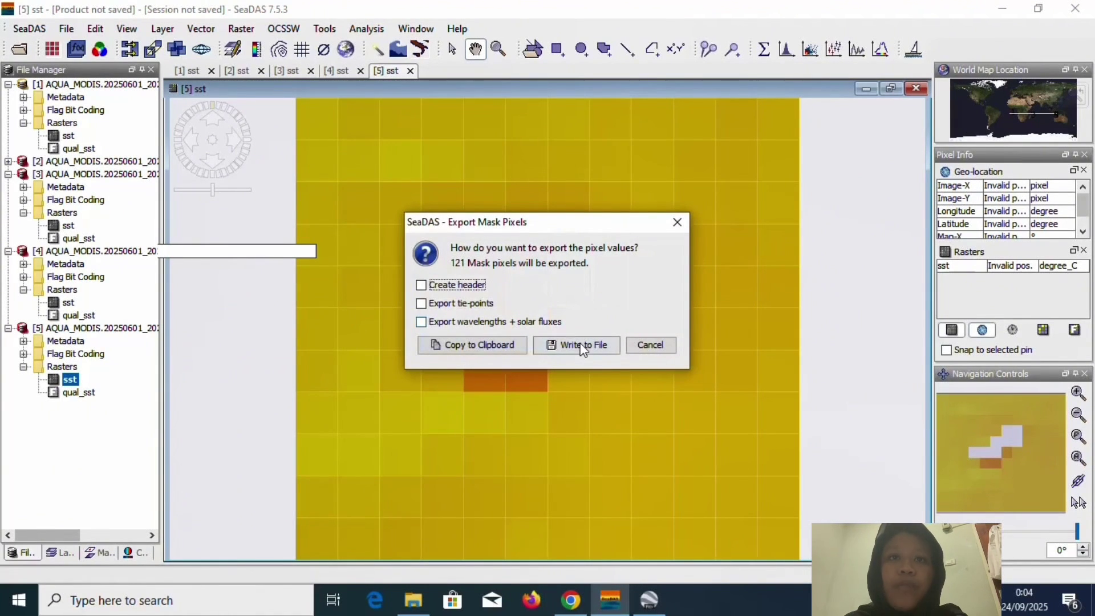
left_click(582, 347)
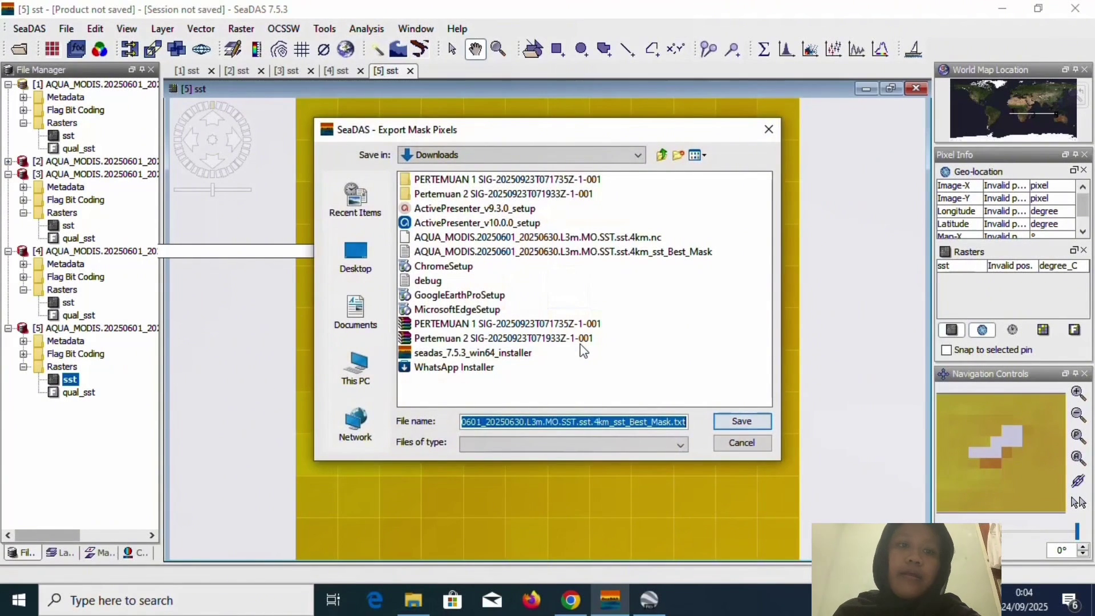
key("Return")
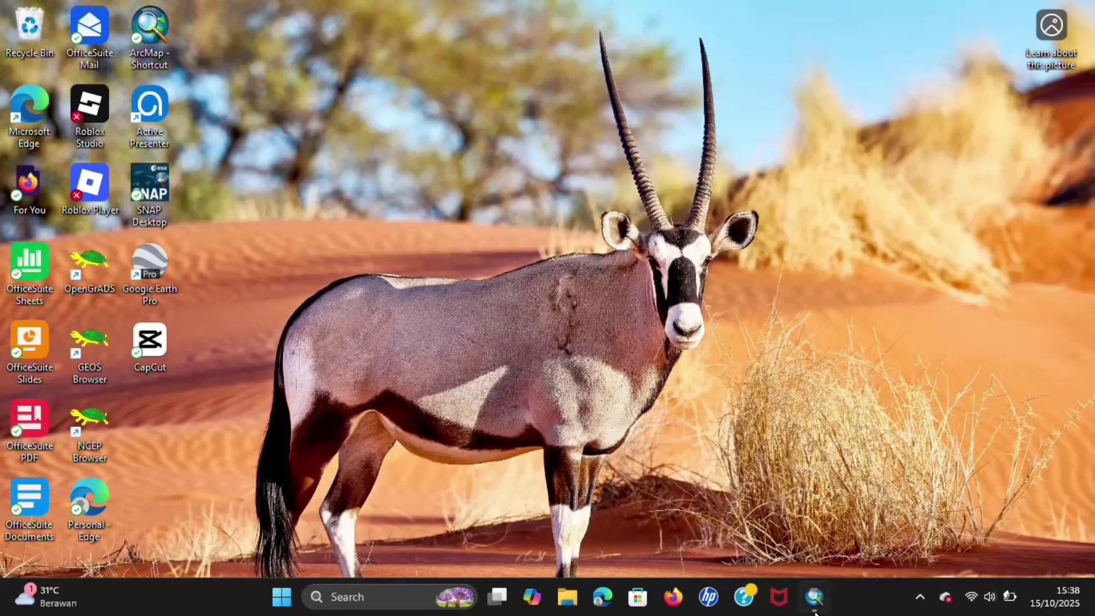
- Switch to ArcMap and load the AQUA_MODIS.20250601_20250630 Best_Mask.txt table as XY data, with Longitude as X and Latitude as Y
left_click(815, 596)
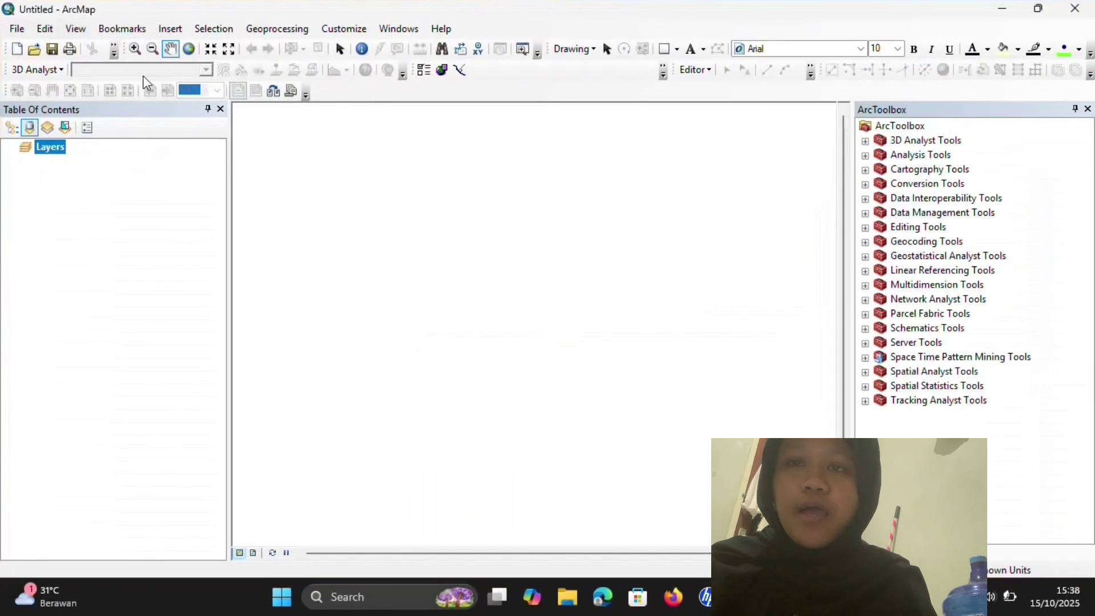
left_click(19, 28)
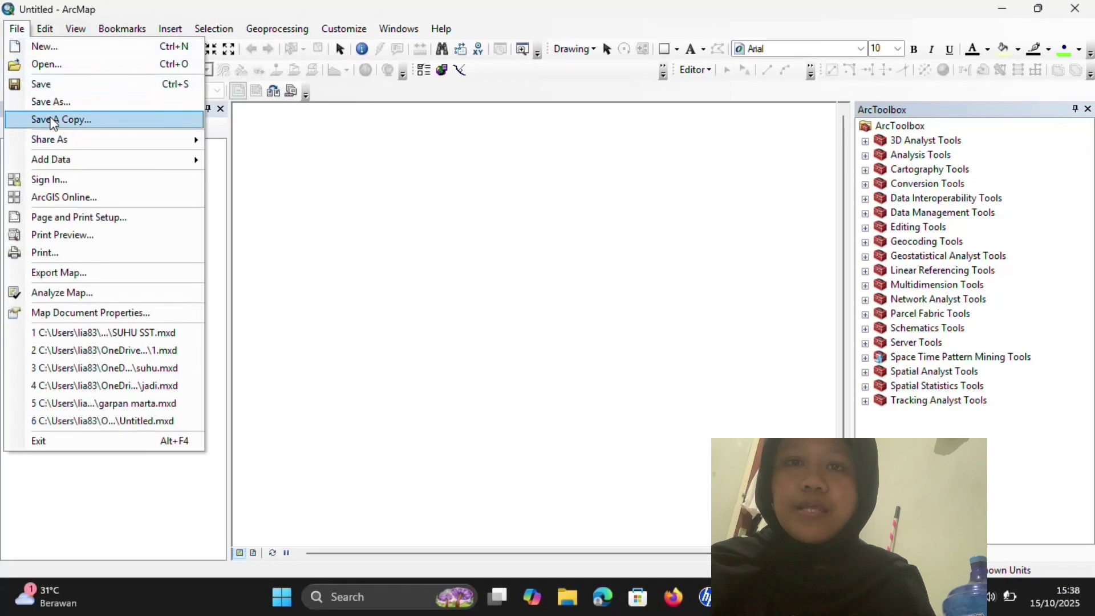
mouse_move(72, 161)
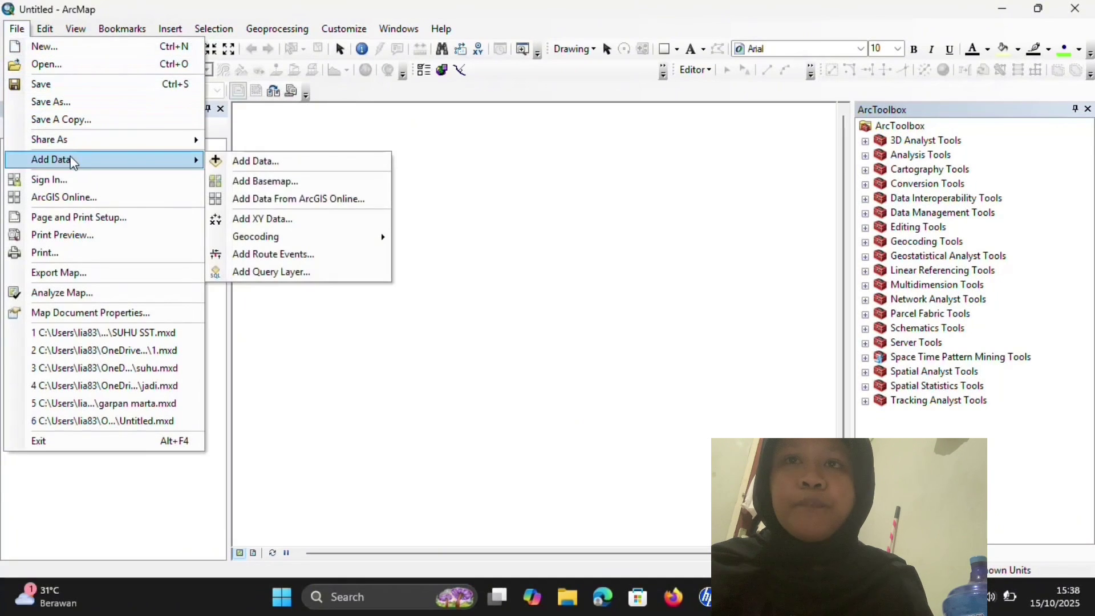
left_click(245, 224)
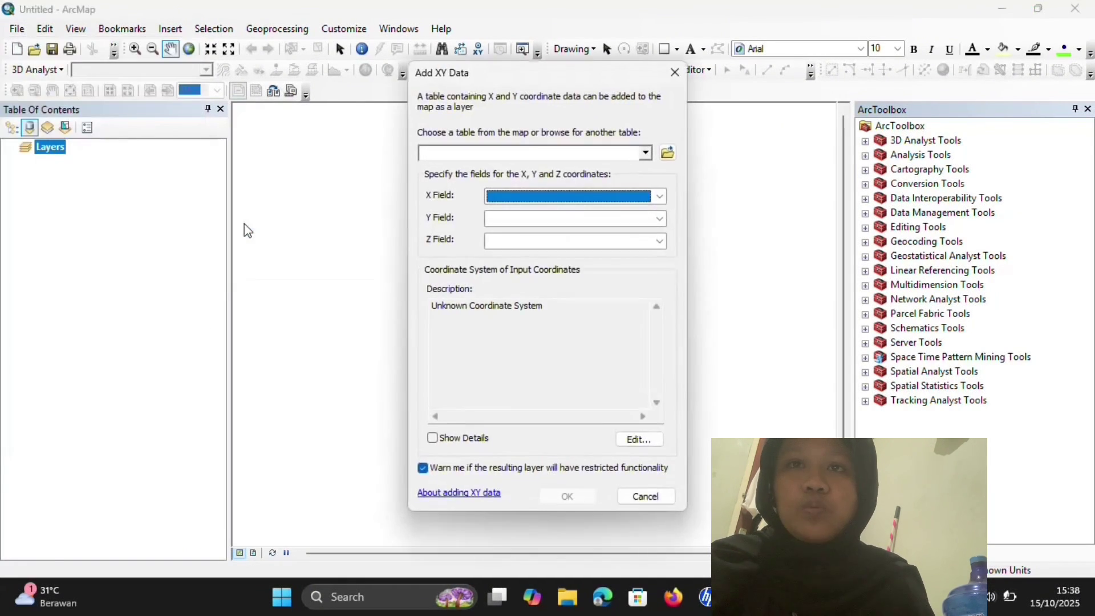
left_click(667, 151)
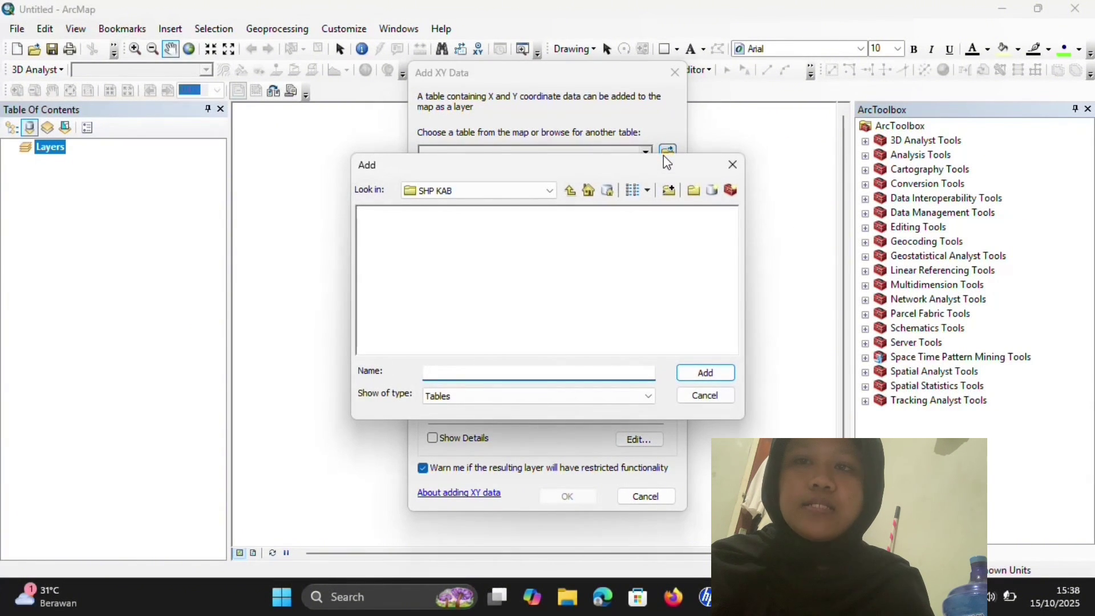
left_click(703, 374)
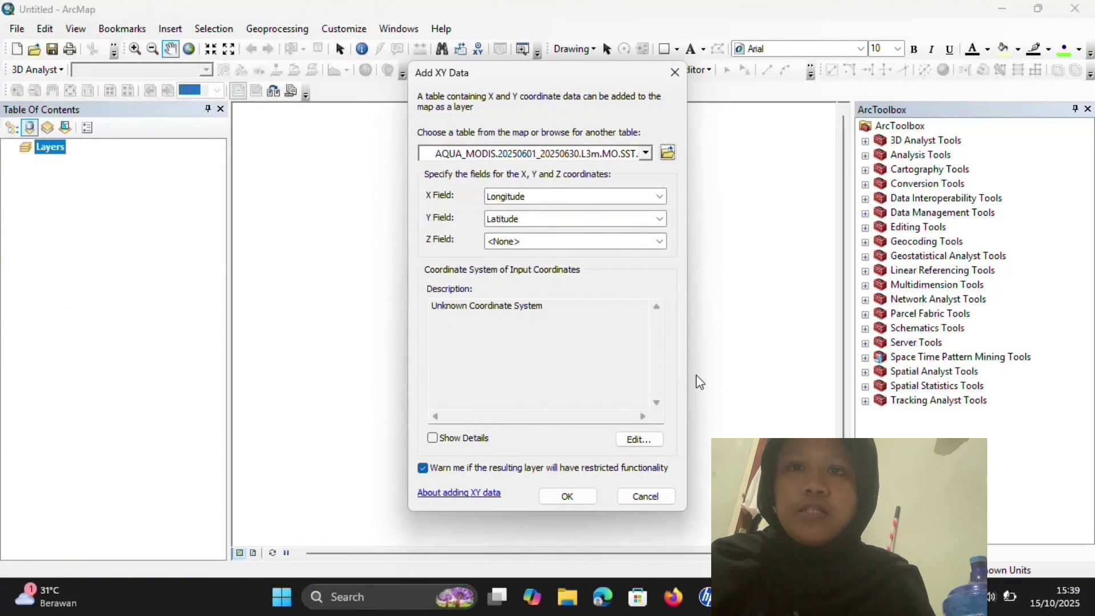
- Set the XY data's coordinate system to WGS 1984 and add the points to the map
left_click(650, 439)
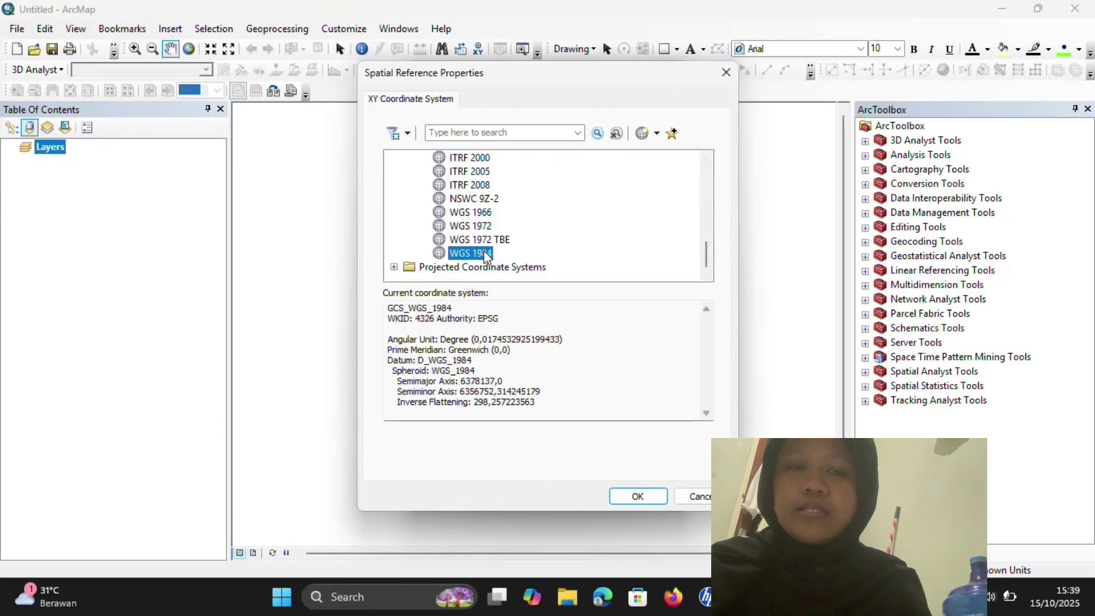
left_click(639, 496)
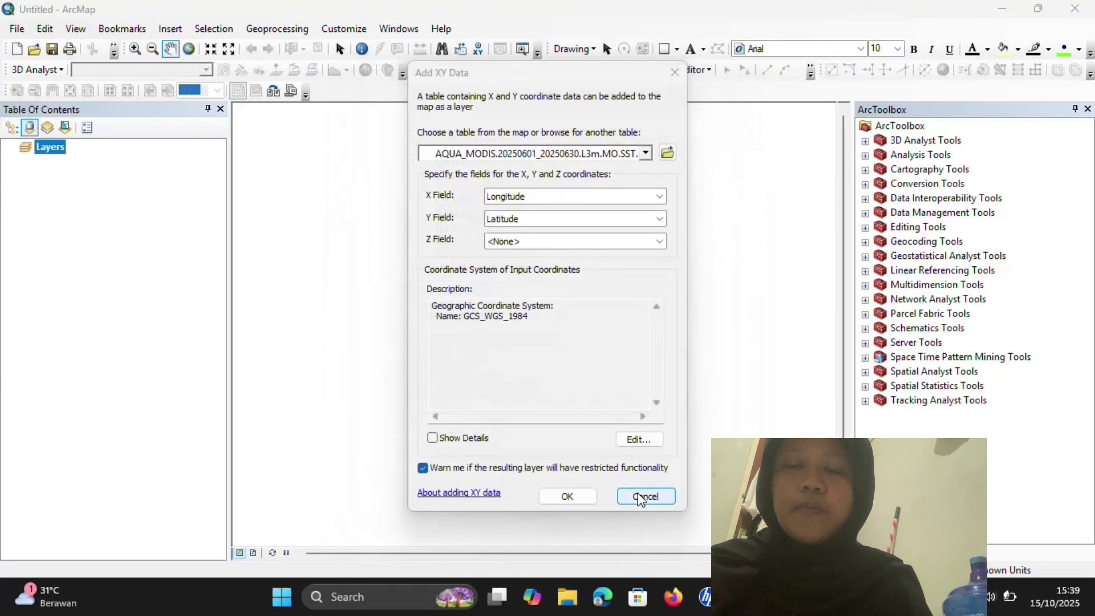
left_click(579, 494)
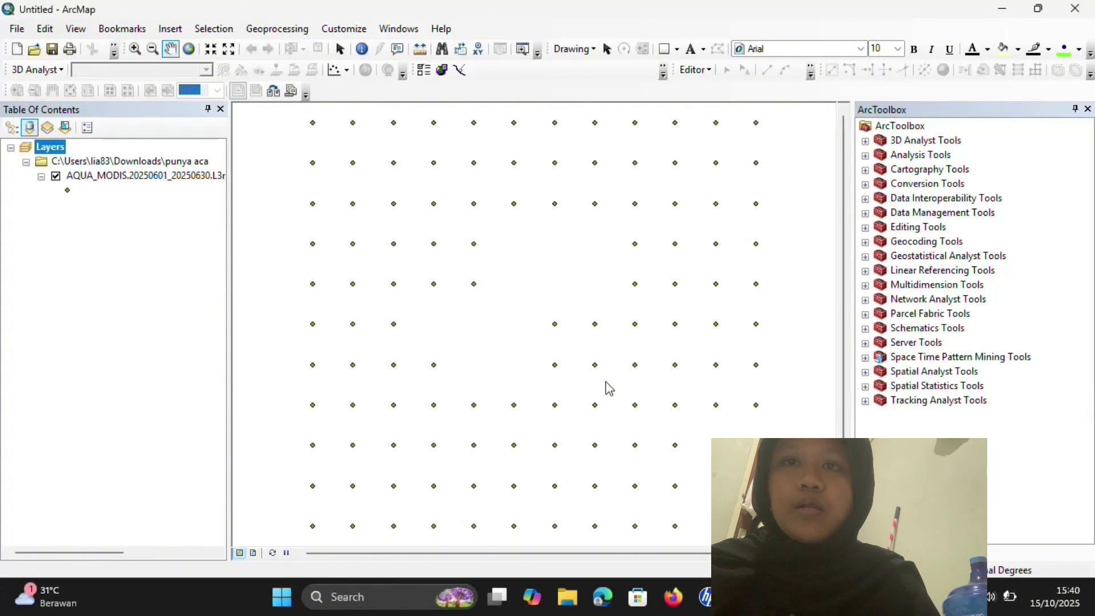
- Interpolate the Best_Mask.txt Events points with the 3D Analyst IDW tool, using sst as the Z value field and the default output settings
double_click(926, 142)
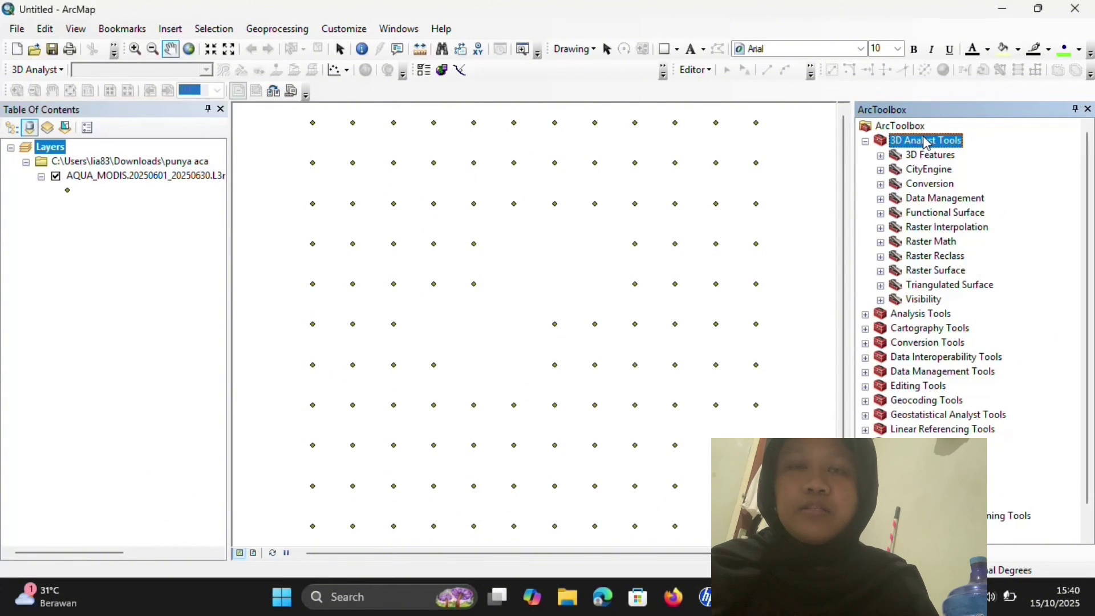
double_click(924, 227)
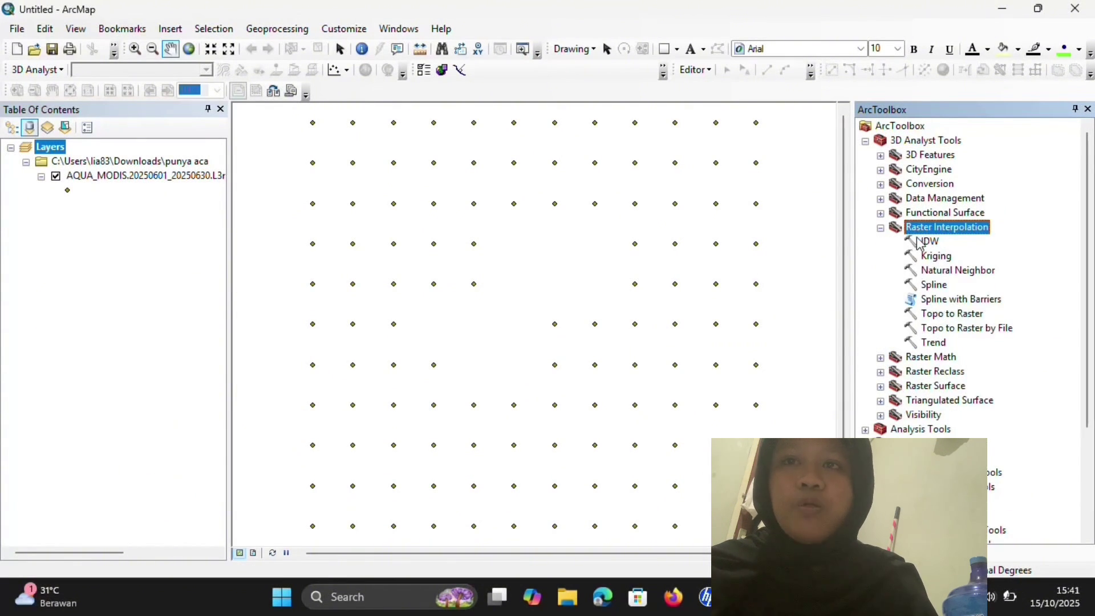
double_click(918, 241)
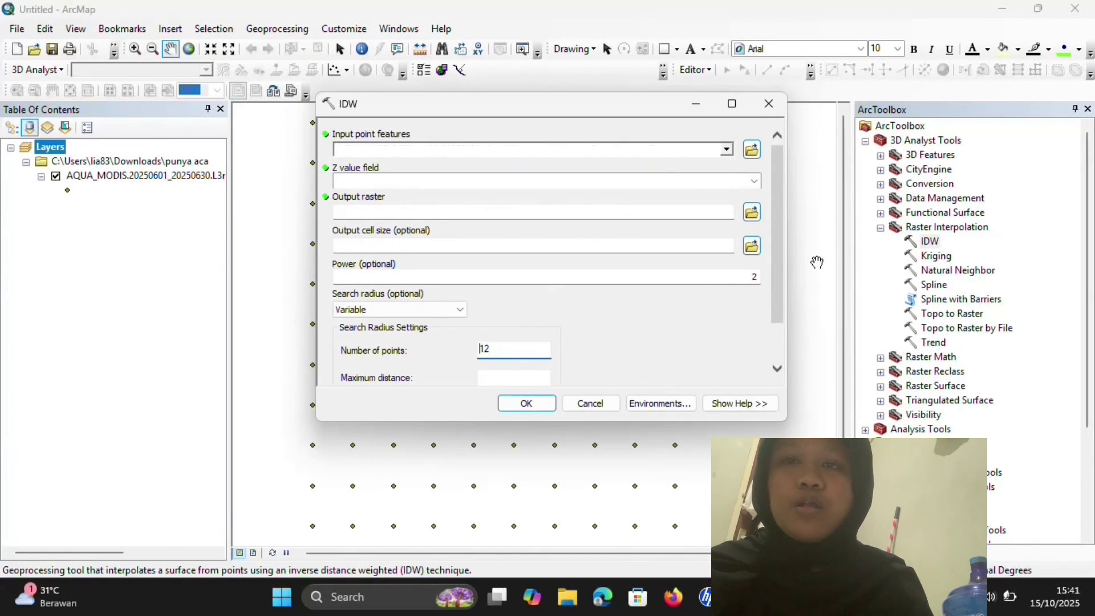
left_click(754, 181)
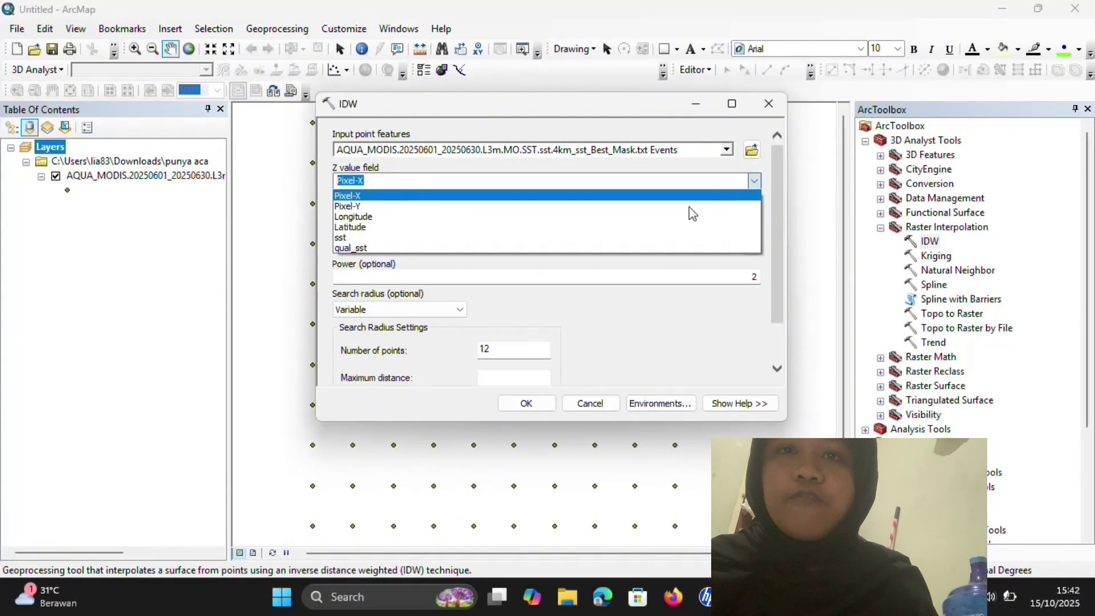
left_click(641, 239)
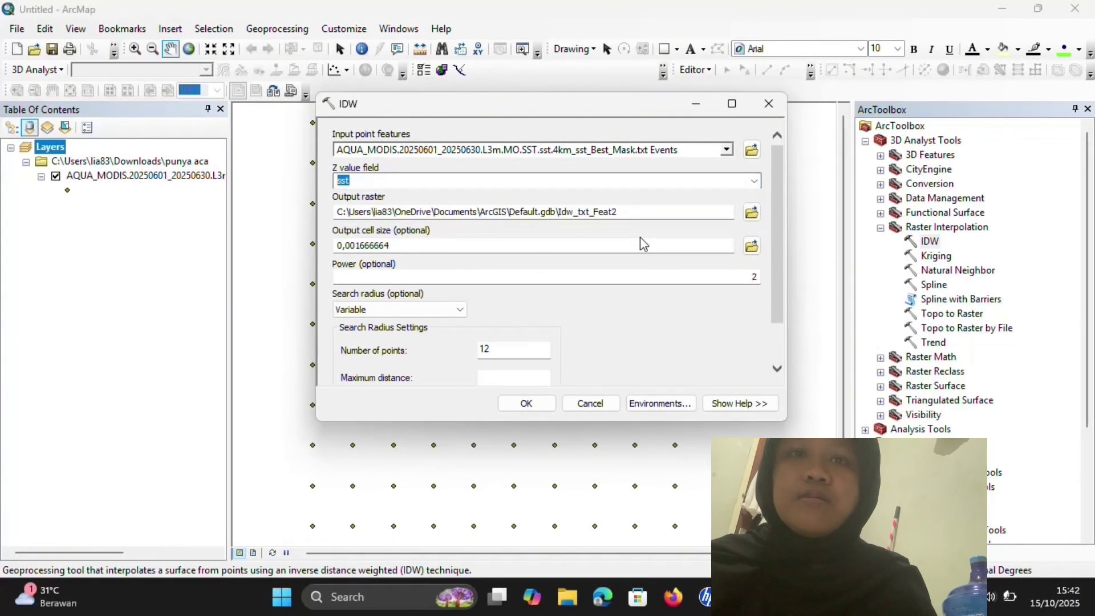
left_click(520, 404)
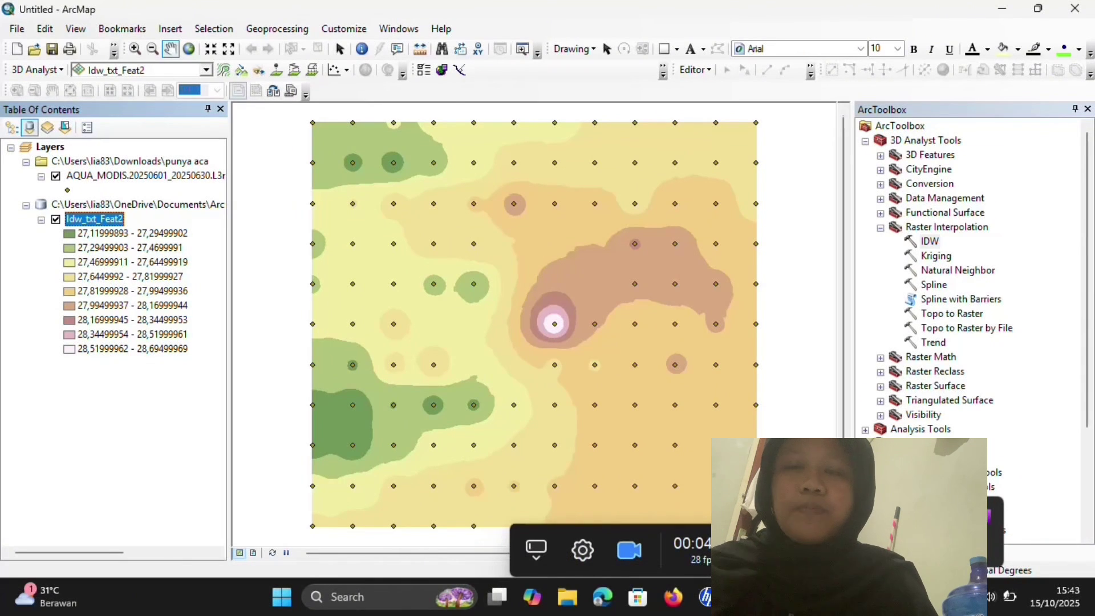
- Set up a Reclassify operation on the Idw_txt_Feat2 raster, accepting the Natural Breaks (Jenks) classification with 9 classes
double_click(935, 371)
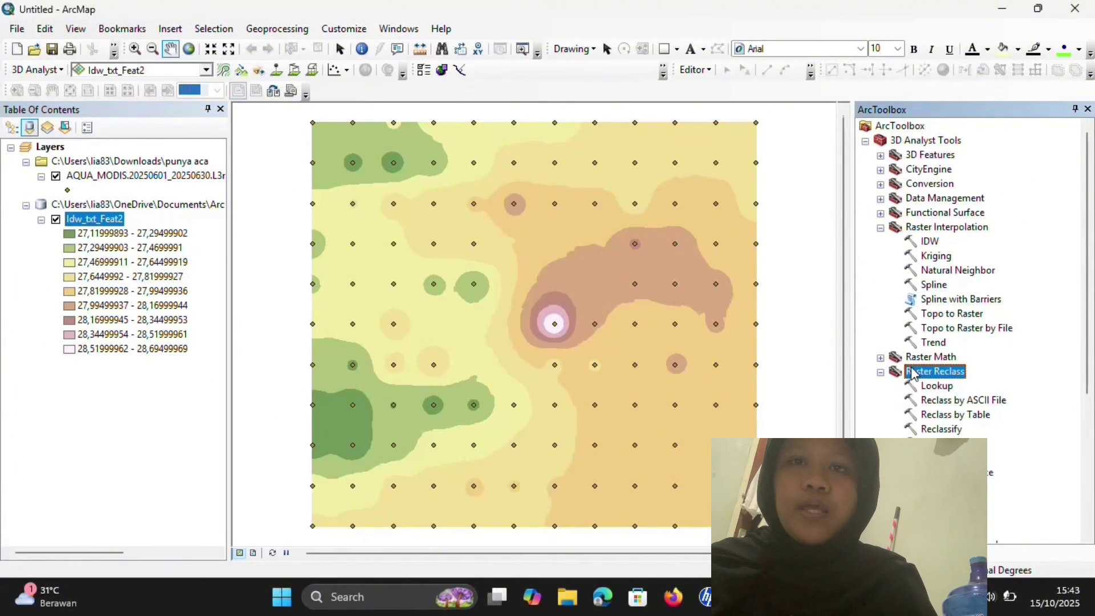
double_click(914, 429)
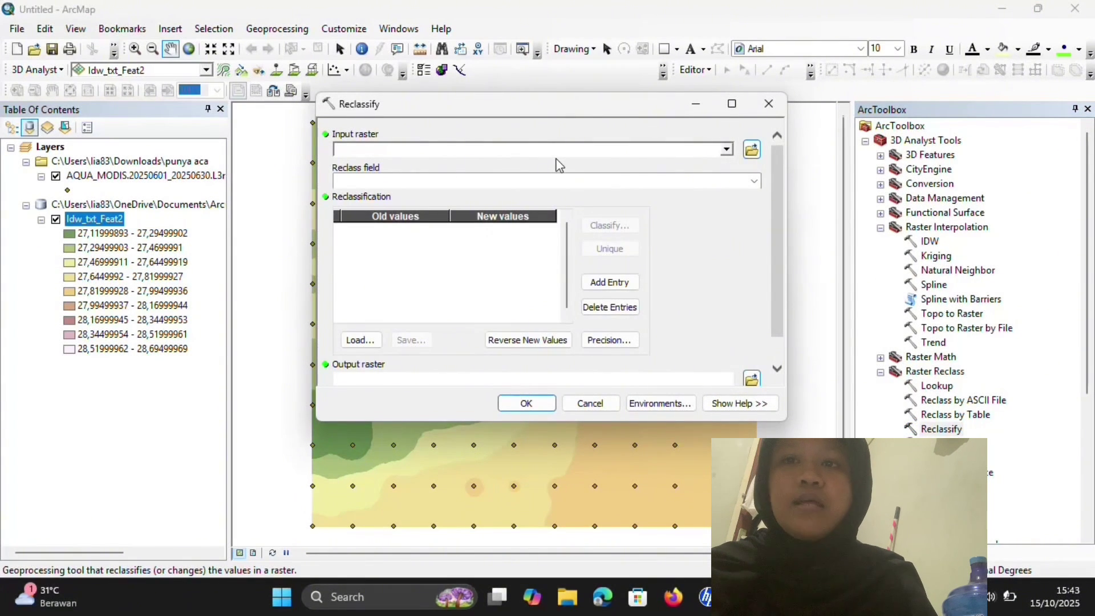
left_click(726, 149)
left_click(396, 167)
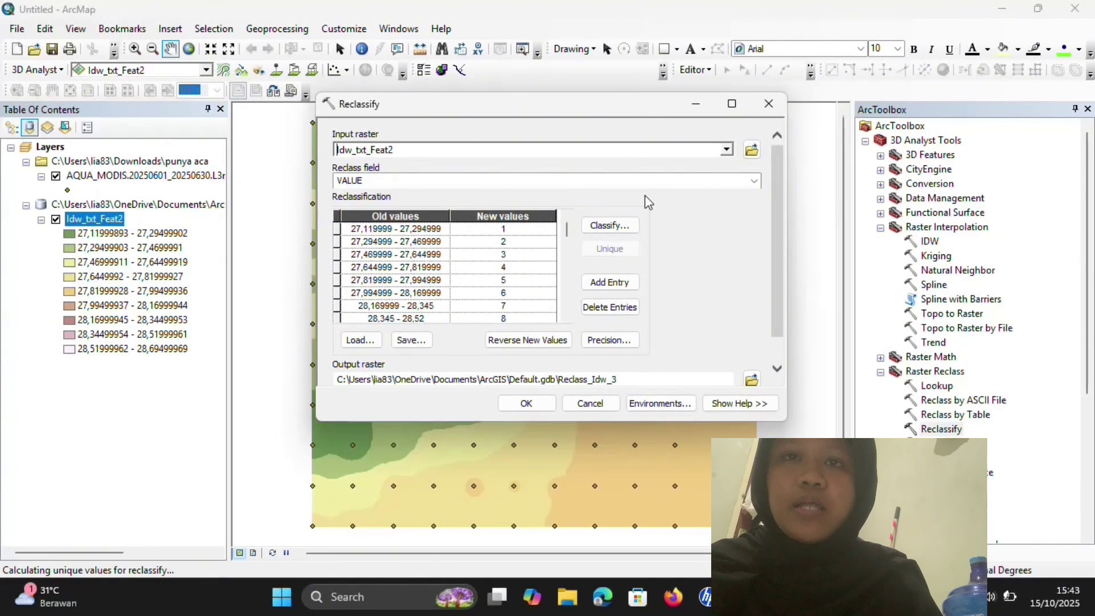
left_click(621, 225)
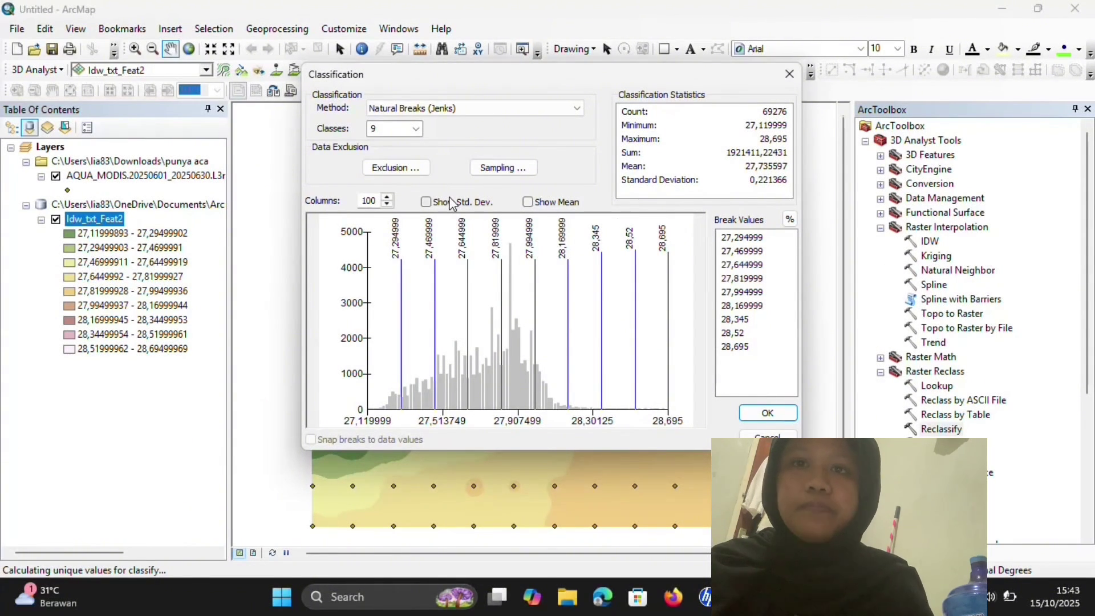
left_click(766, 411)
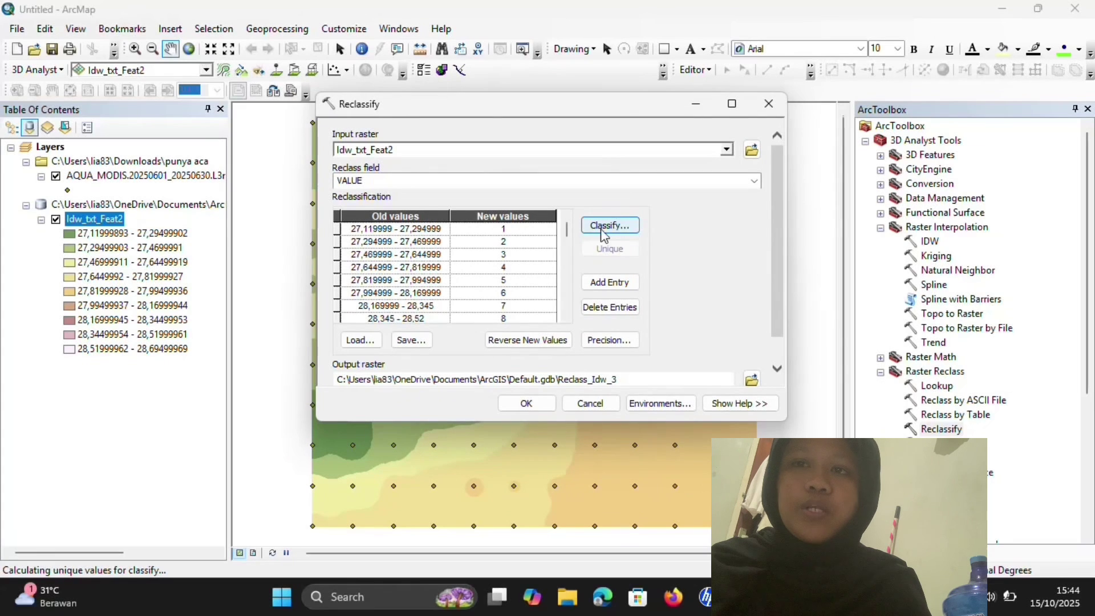
- Assign new values 25 through 33, in ascending order, to the nine temperature classes and run the reclassification
left_click(519, 228)
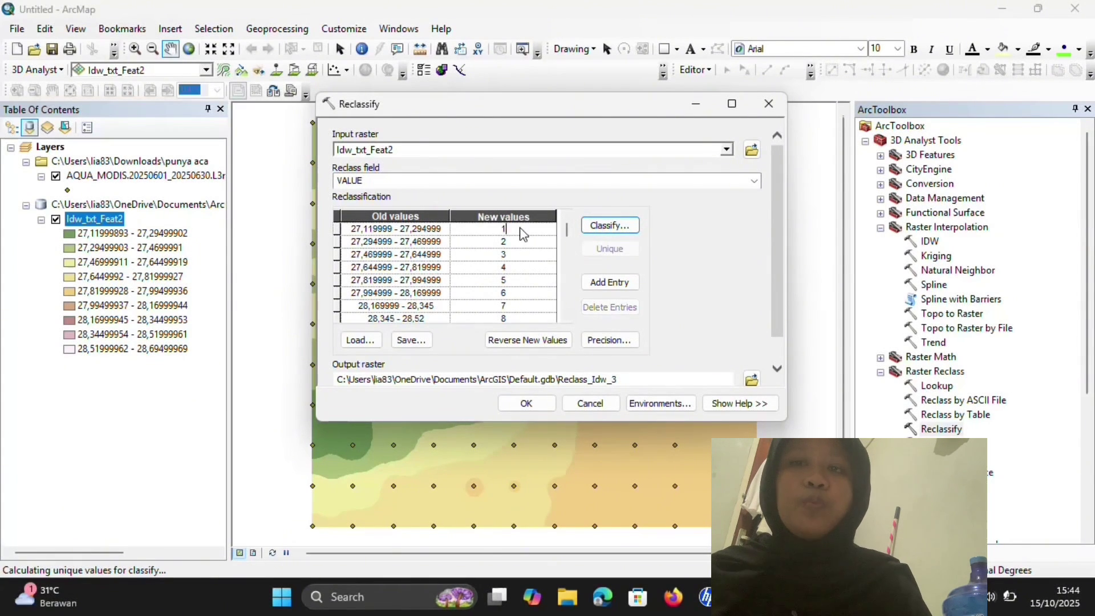
key("BackSpace")
type("25")
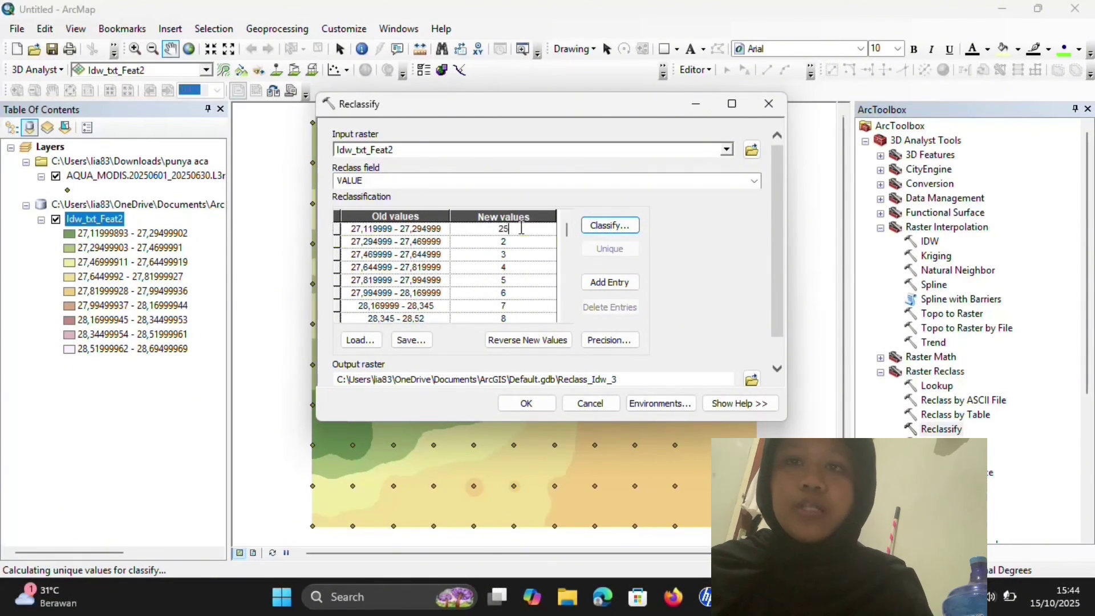
key("Down")
type("26")
key("Down")
type("27")
key("Down")
type("28")
key("Down")
type("29")
key("Down")
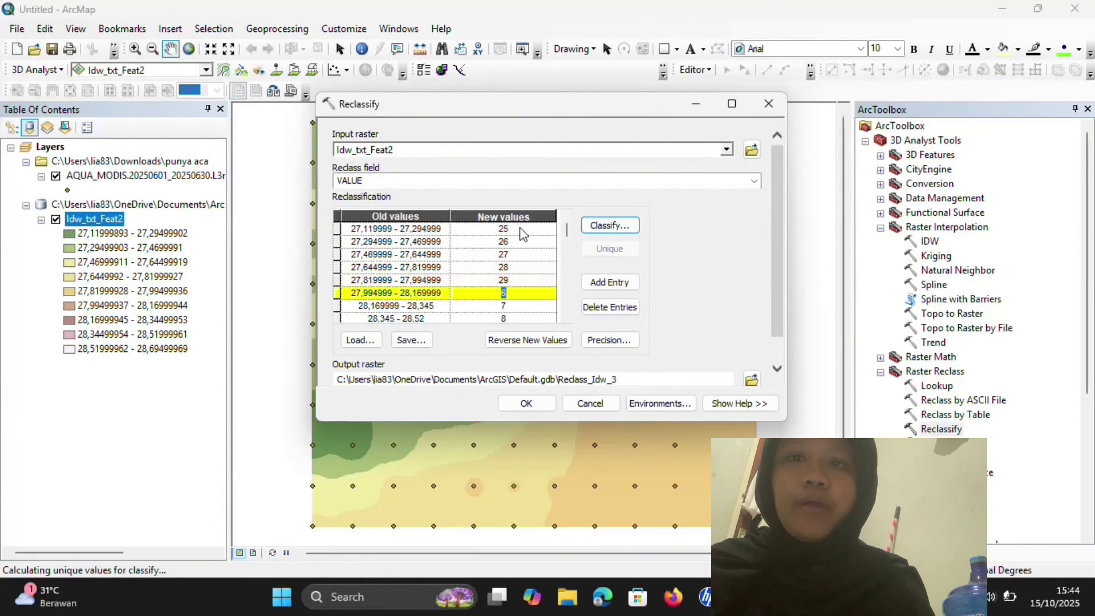
type("30")
key("Down")
type("31")
key("Down")
type("32")
key("Down")
type("33")
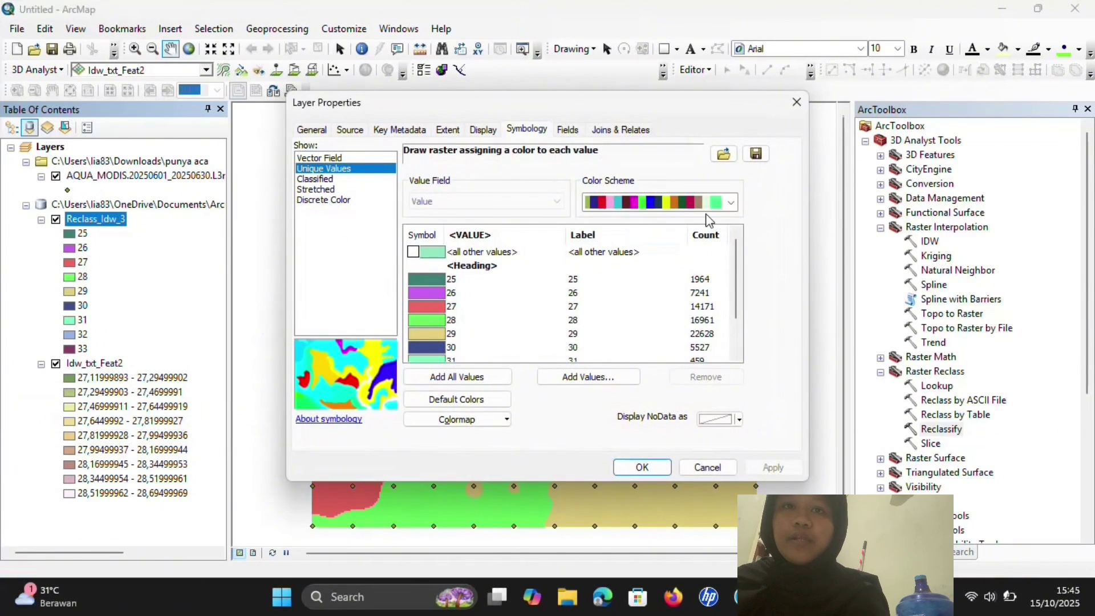
- Apply the green-yellow-red color scheme to the unique values of the Reclass_Idw_3 layer
scroll(707, 205, "down", 1)
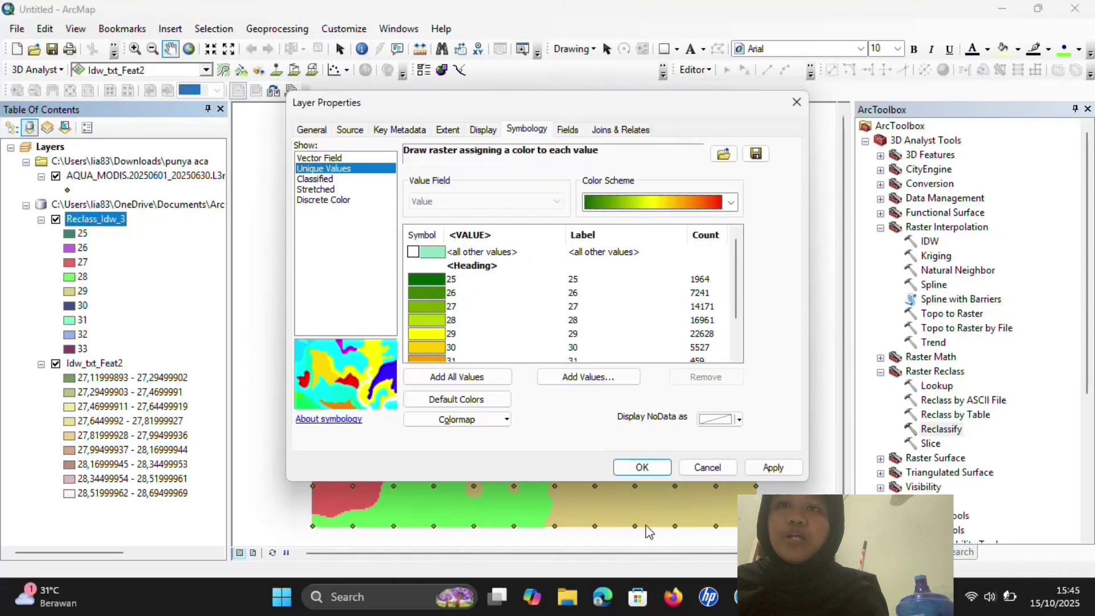
left_click(636, 469)
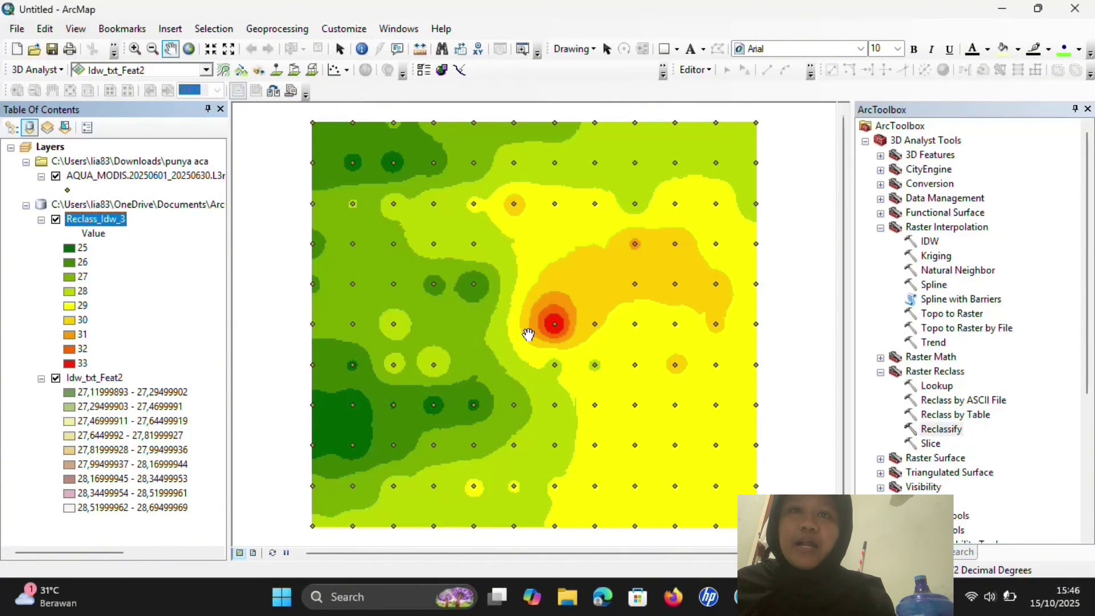
- Connect to the SHP KAB folder, add INDONESIA_KAB.shp to the map, and hide the AQUA_MODIS Best_Mask.txt Events points
right_click(61, 150)
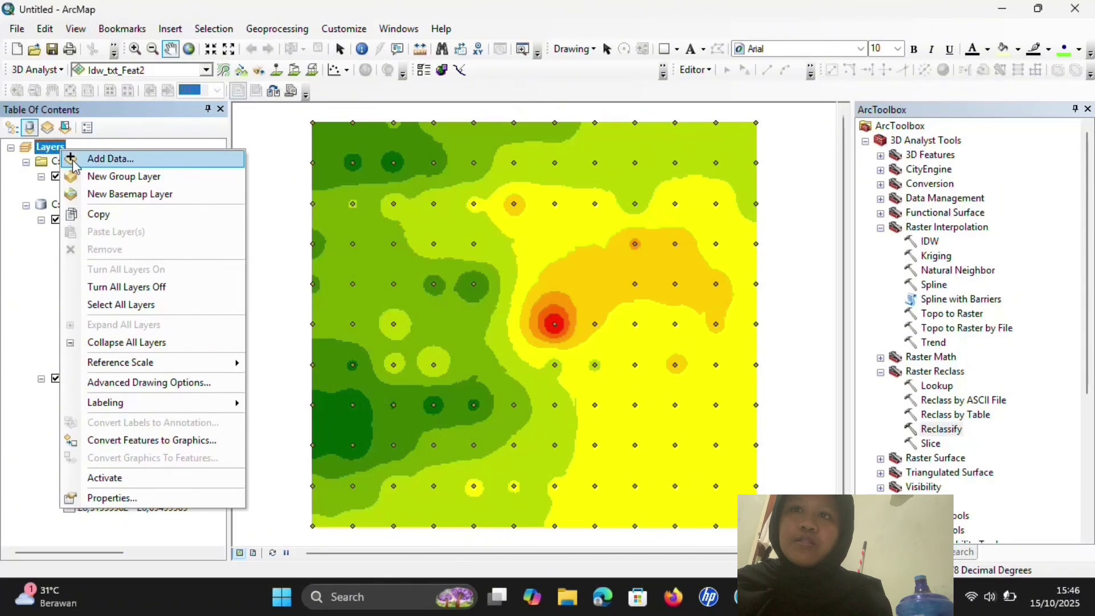
left_click(76, 161)
left_click(668, 190)
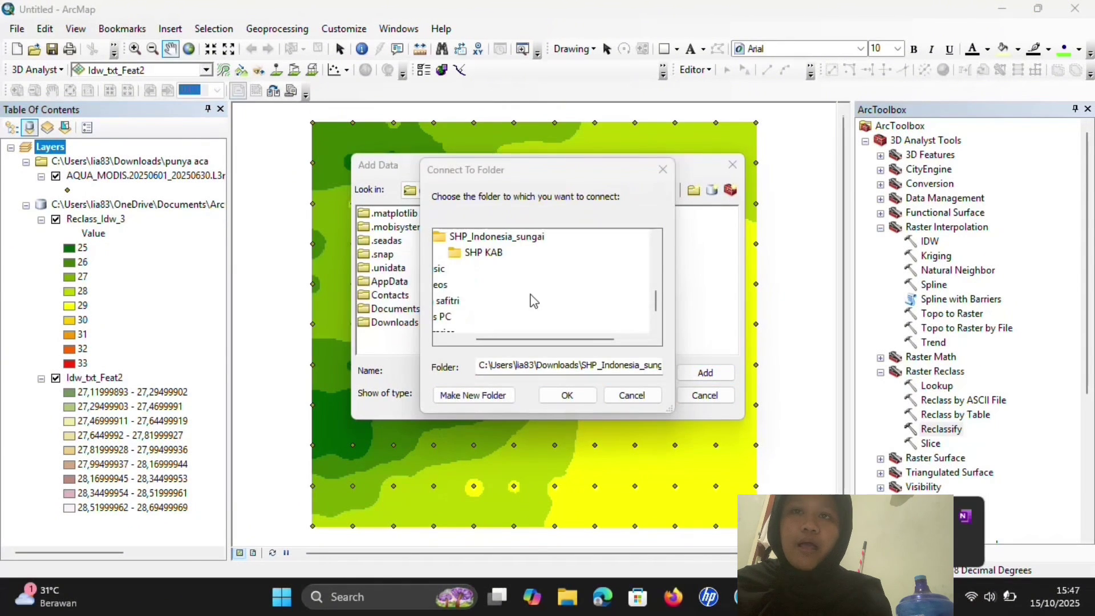
left_click(477, 255)
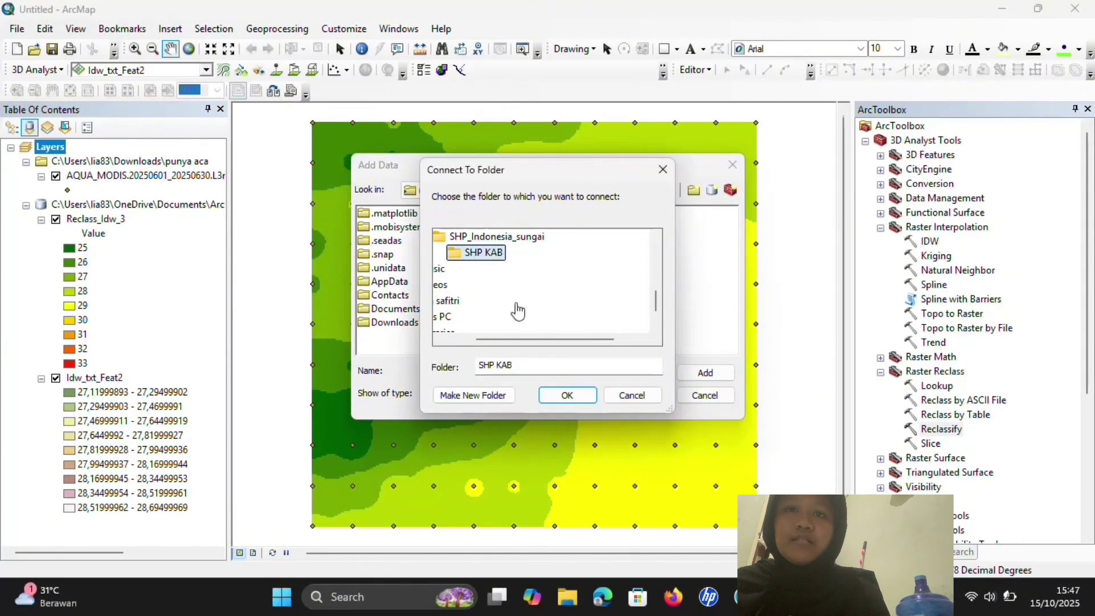
left_click(560, 396)
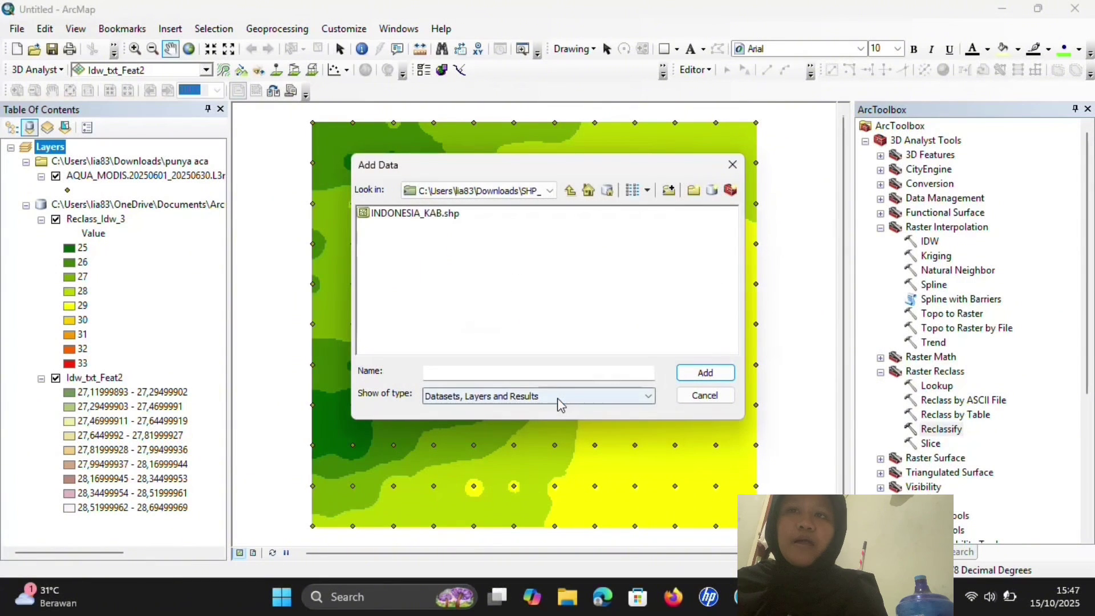
left_click(435, 215)
left_click(716, 374)
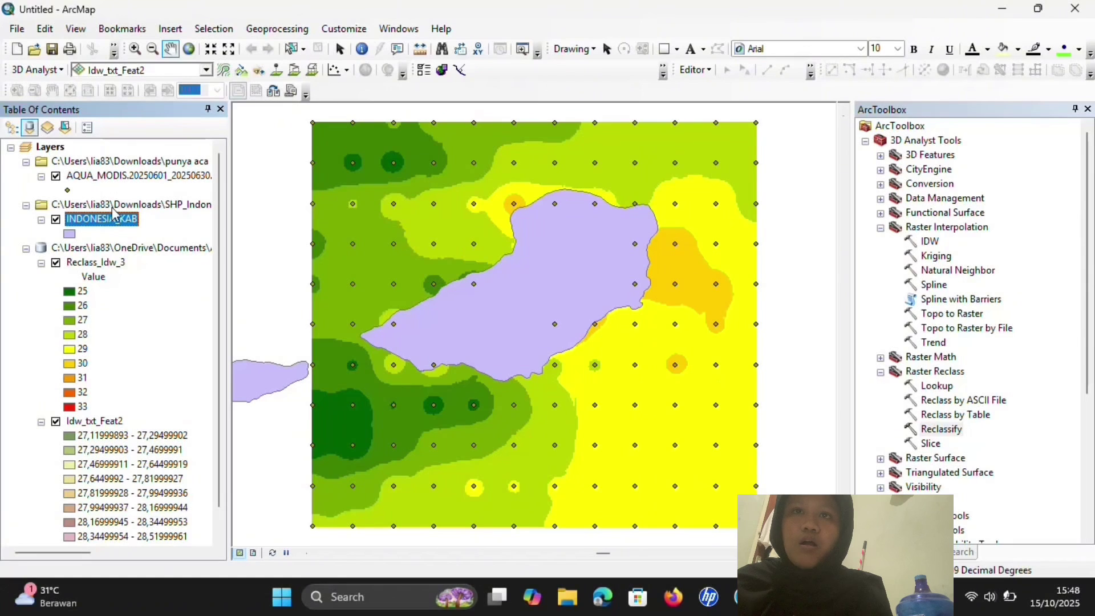
left_click(56, 177)
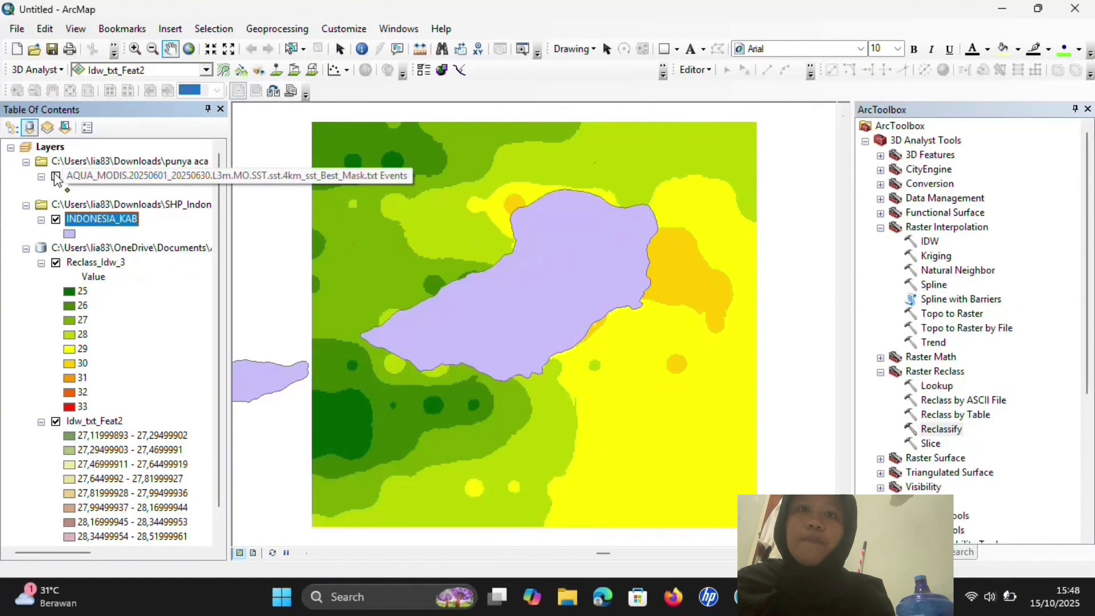